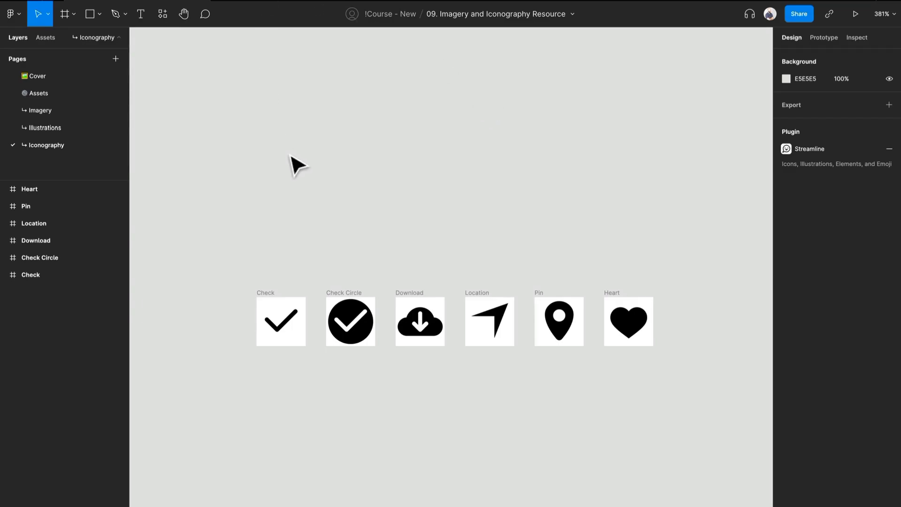
# Draw a circle about 46 × 46 above the icon row and look at its anchor points in vector editing
pyautogui.press('o')
pyautogui.moveTo(292, 76); pyautogui.dragTo(371, 228)
pyautogui.scroll(10, 318, 127)
pyautogui.doubleClick(446, 162)
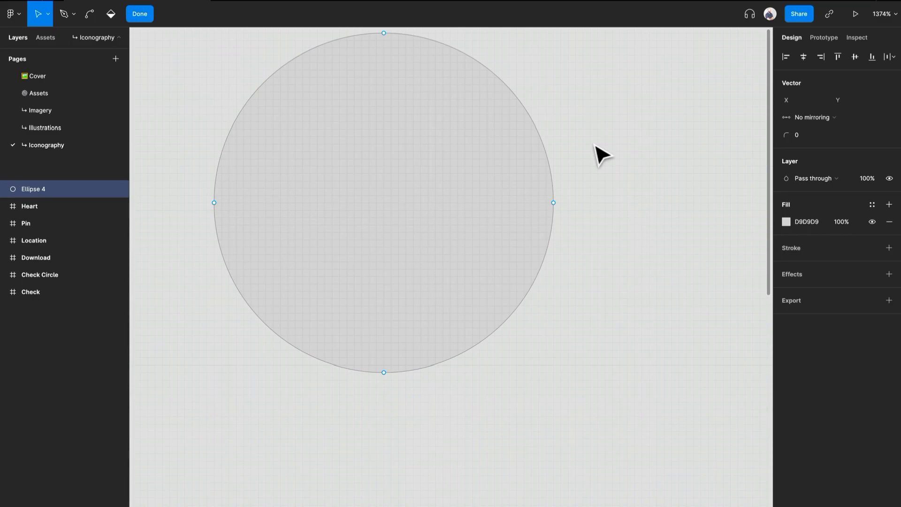
pyautogui.press('Escape')
# Draw a closed four-sided outline with a slanted left side using the Pen tool, to the right of the circle
pyautogui.press('p')
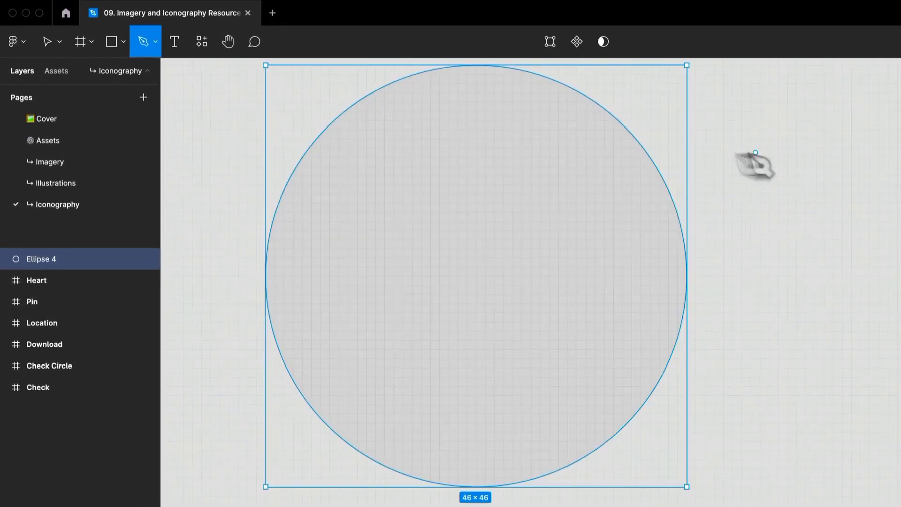
pyautogui.click(155, 41)
pyautogui.click(154, 42)
pyautogui.moveTo(673, 236); pyautogui.dragTo(494, 332)
pyautogui.click(645, 189)
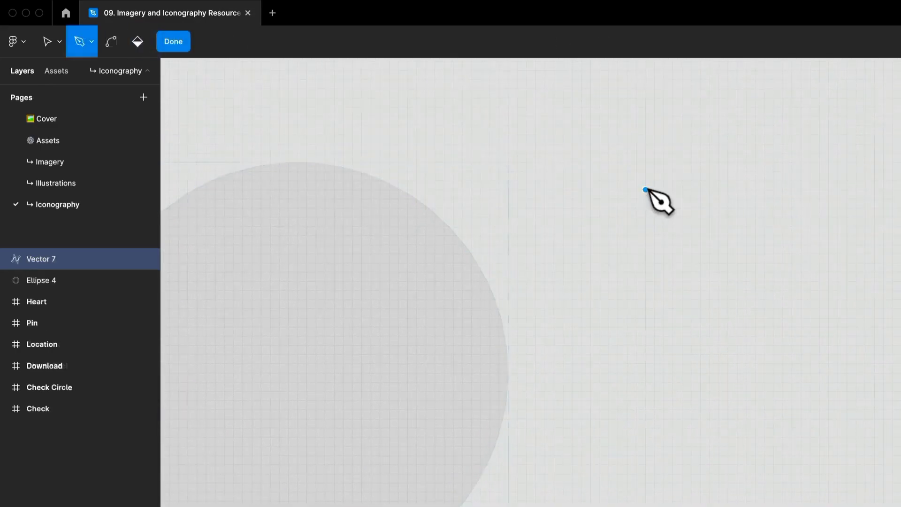
pyautogui.click(787, 189)
pyautogui.click(787, 299)
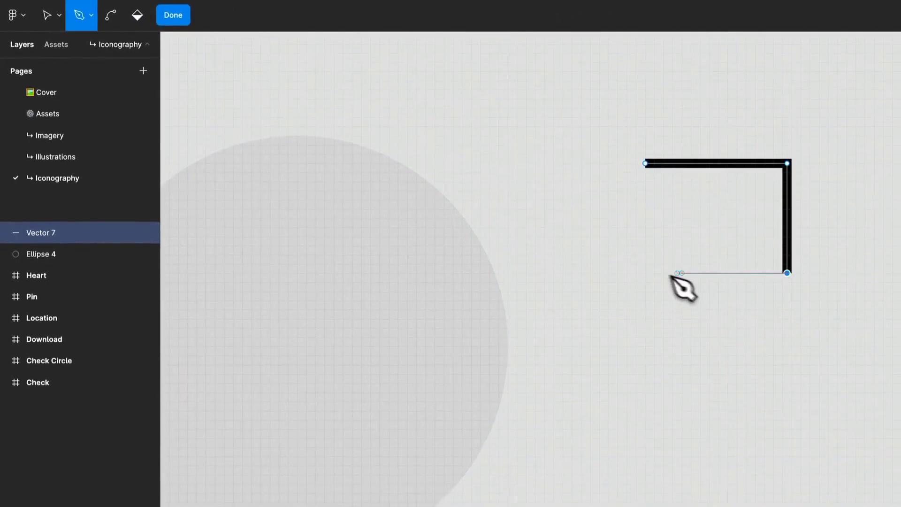
pyautogui.click(659, 273)
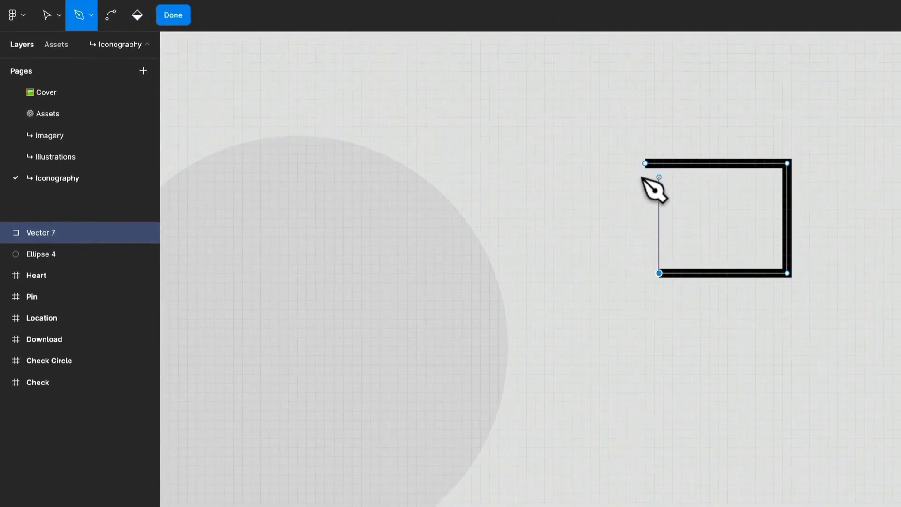
pyautogui.click(645, 168)
pyautogui.press('super+z')
pyautogui.click(646, 168)
pyautogui.scroll(10, 653, 175)
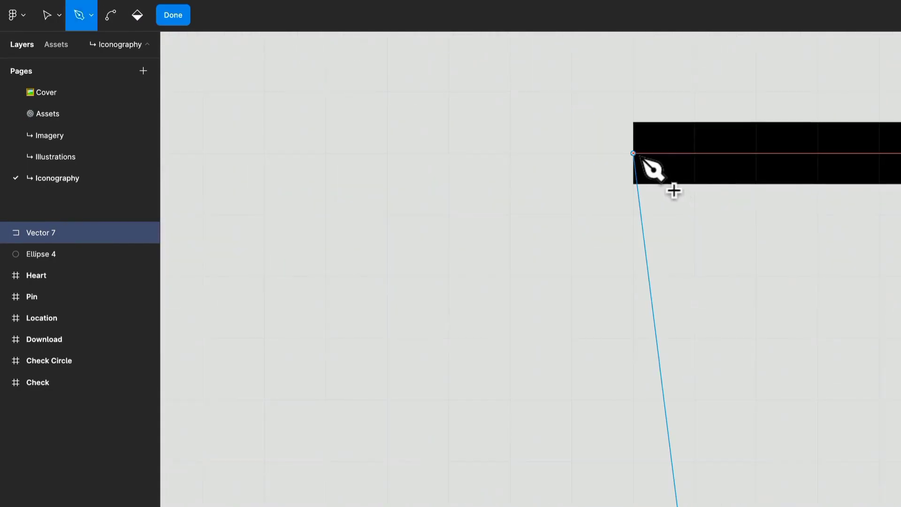
pyautogui.scroll(-10, 653, 169)
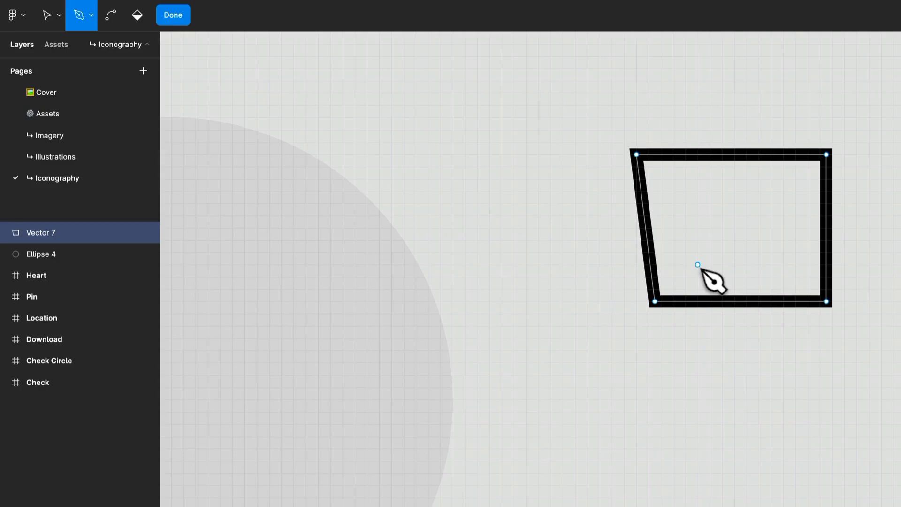
# Add a separate vertical line below and left of the four-sided outline within the same vector, and finish editing
pyautogui.press('v')
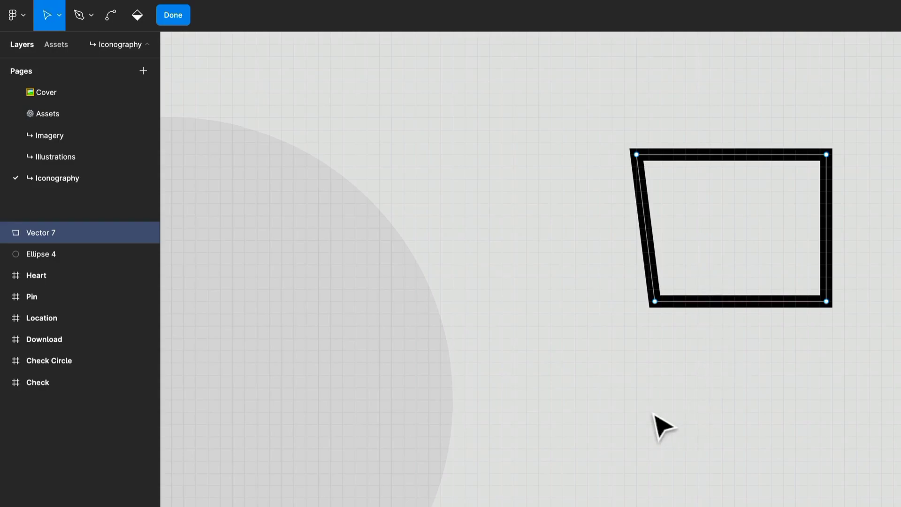
pyautogui.press('p')
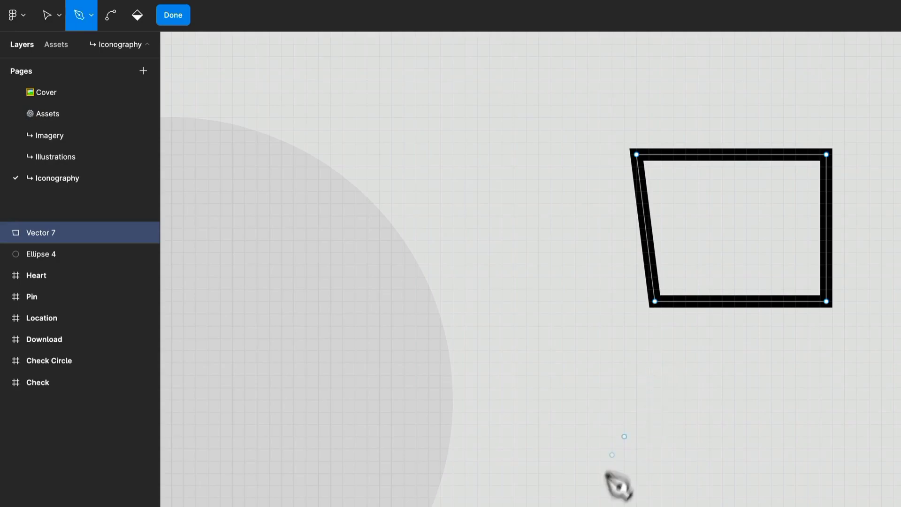
pyautogui.click(599, 480)
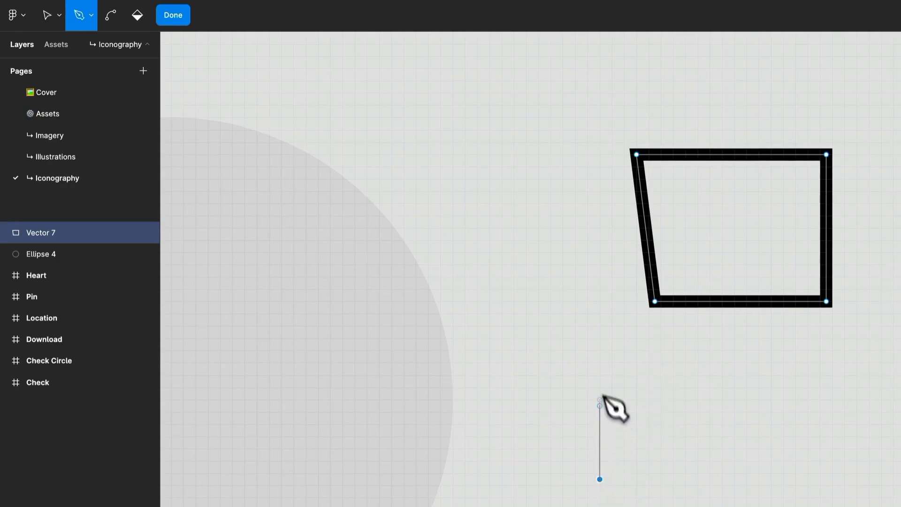
pyautogui.click(600, 332)
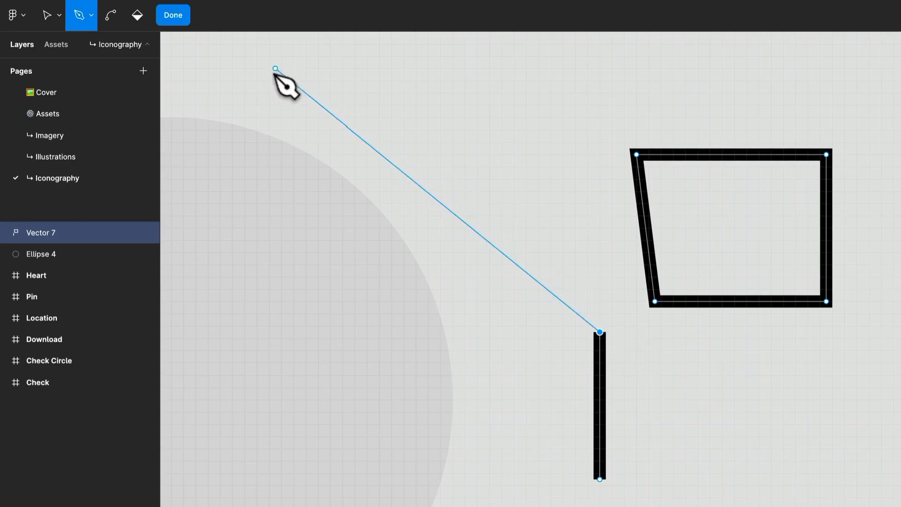
pyautogui.press('v')
pyautogui.click(173, 15)
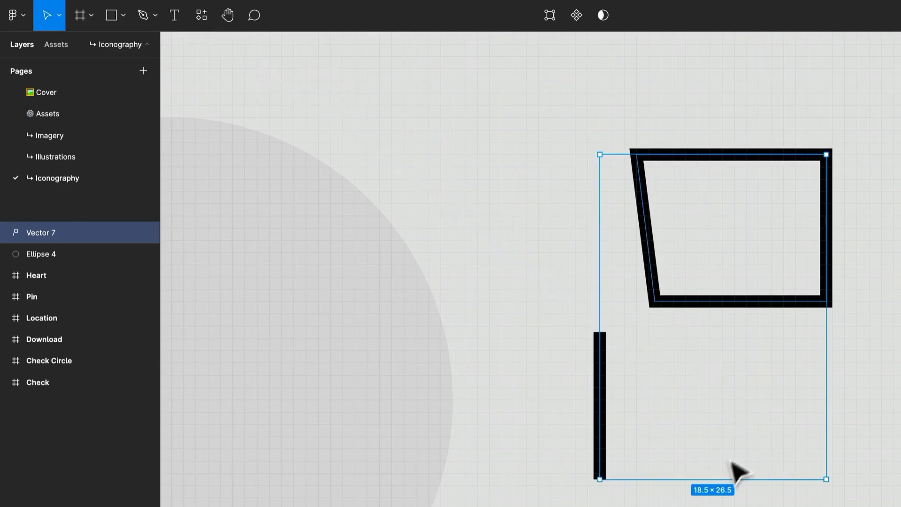
# Move the vector with the outline and loose line slightly upward, then delete it
pyautogui.click(679, 497)
pyautogui.moveTo(595, 457)
pyautogui.mouseDown()
pyautogui.moveTo(604, 489)
pyautogui.moveTo(600, 417)
pyautogui.mouseUp()
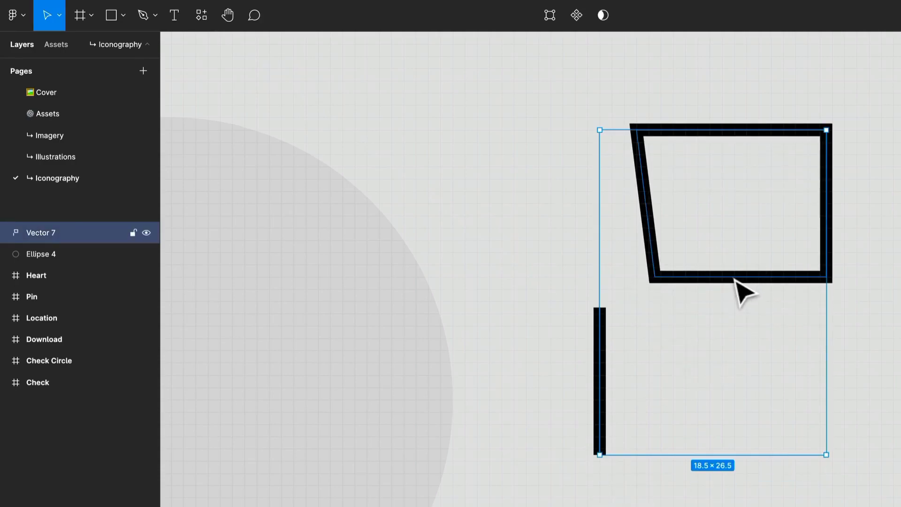
pyautogui.press('Delete')
# Draw a vertical line right of the circle with the Pen tool and branch a horizontal line rightward from its lower end
pyautogui.press('p')
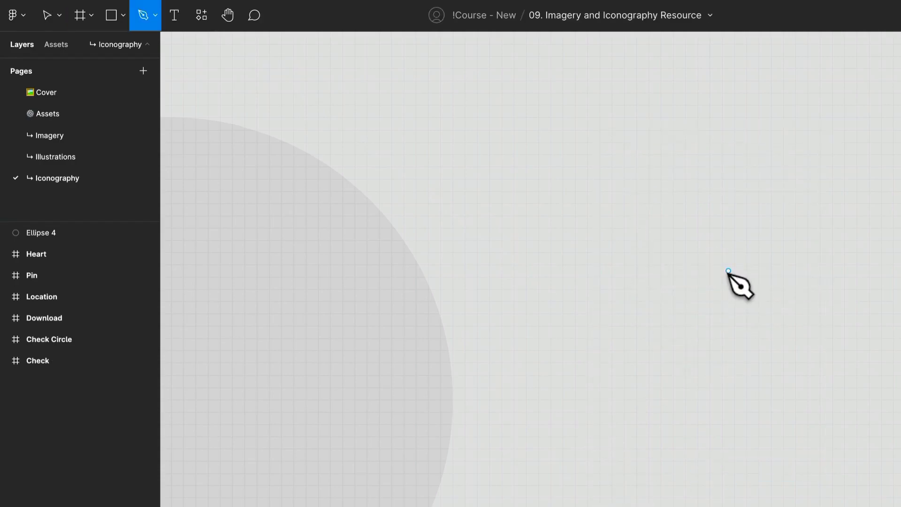
pyautogui.click(624, 283)
pyautogui.click(624, 130)
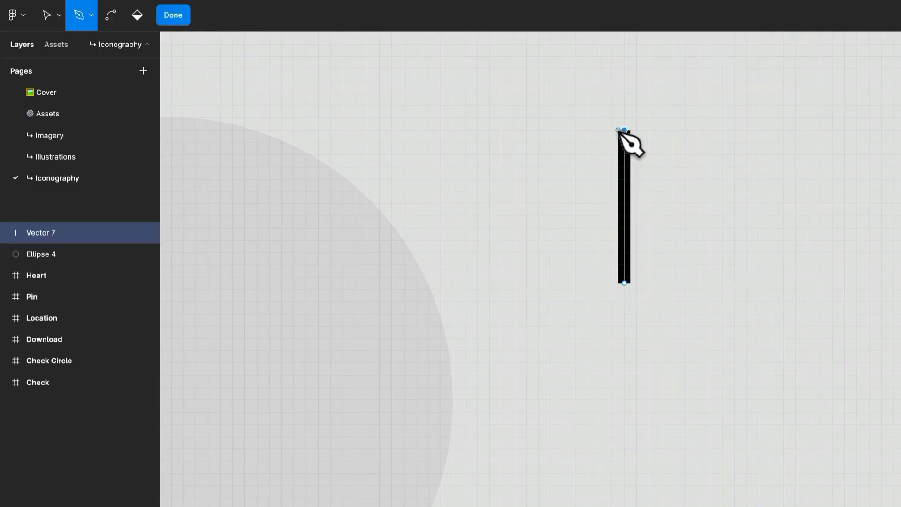
pyautogui.press('Escape')
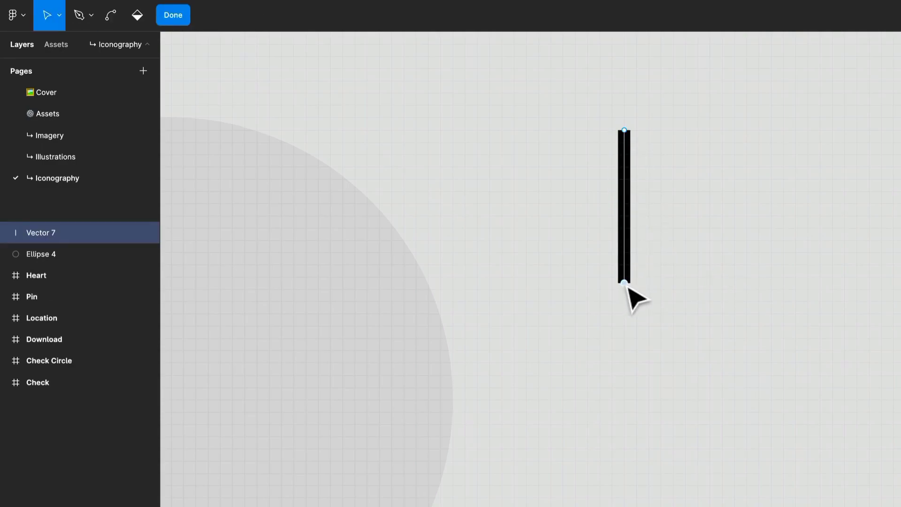
pyautogui.press('p')
pyautogui.click(624, 283)
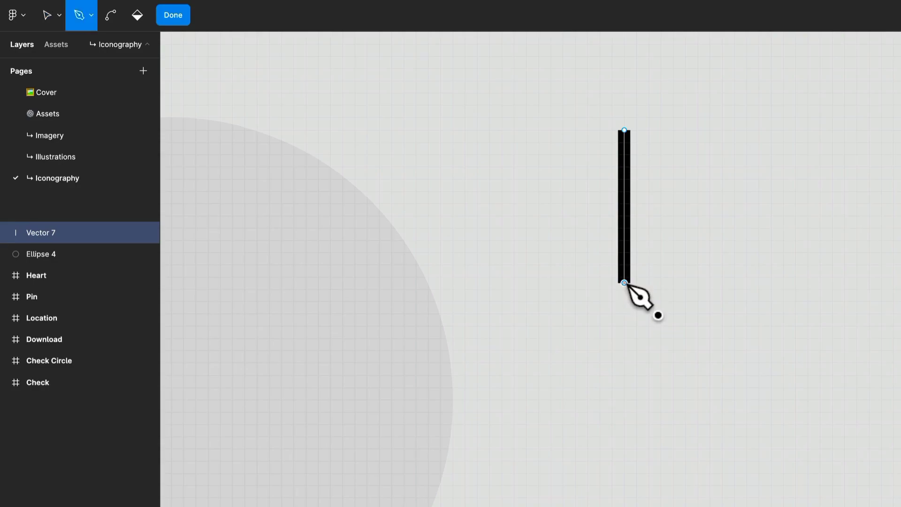
pyautogui.click(770, 283)
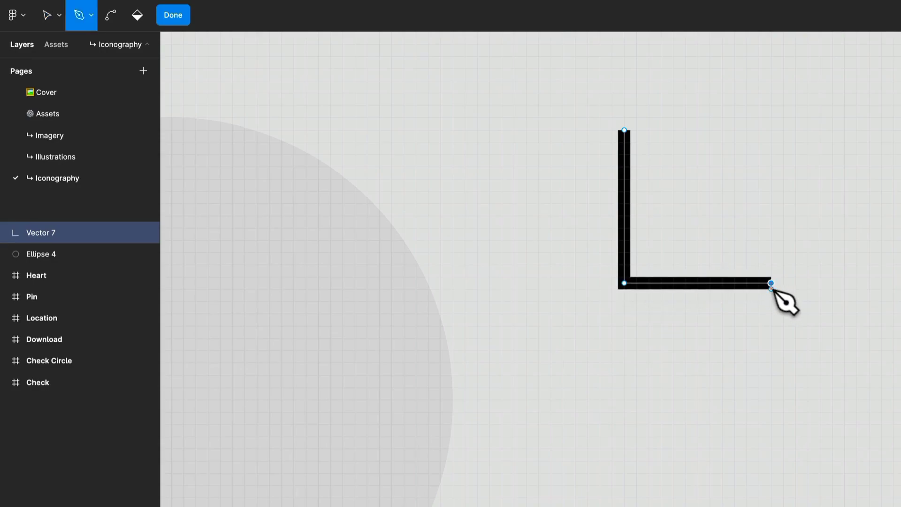
pyautogui.press('Escape')
# Branch downward and leftward lines from the corner to form a cross about 22.5 × 23.5, and move it up and right
pyautogui.click(624, 283)
pyautogui.press('p')
pyautogui.keyDown('shift'); pyautogui.click(644, 419); pyautogui.keyUp('shift')
pyautogui.press('Escape')
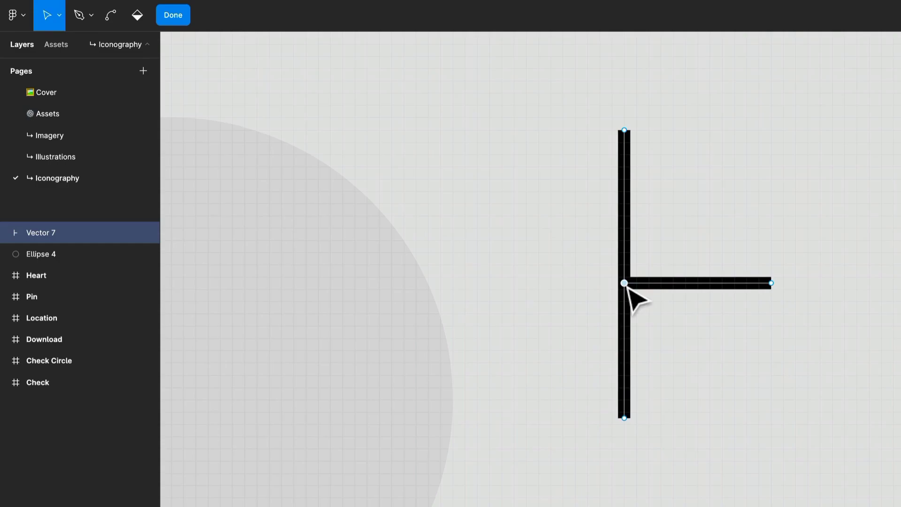
pyautogui.press('p')
pyautogui.click(496, 283)
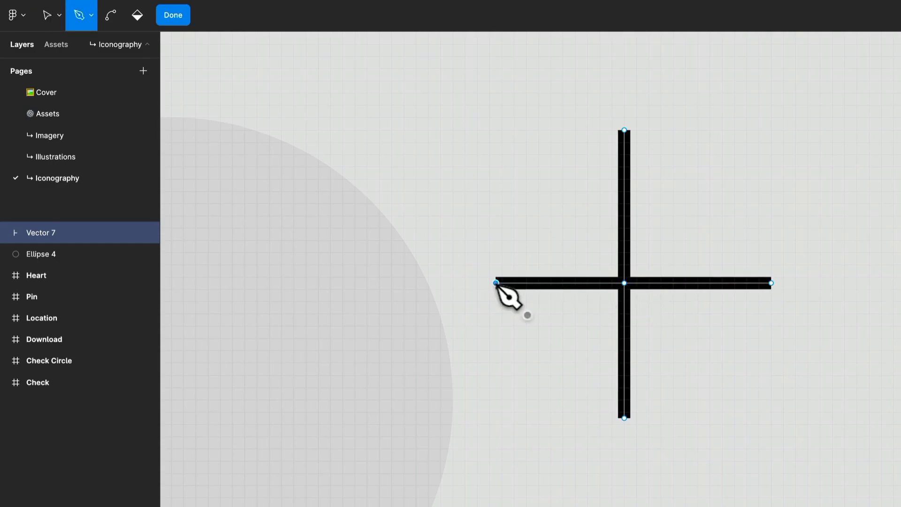
pyautogui.press('Escape')
pyautogui.press('Escape')
pyautogui.moveTo(709, 313); pyautogui.dragTo(740, 275)
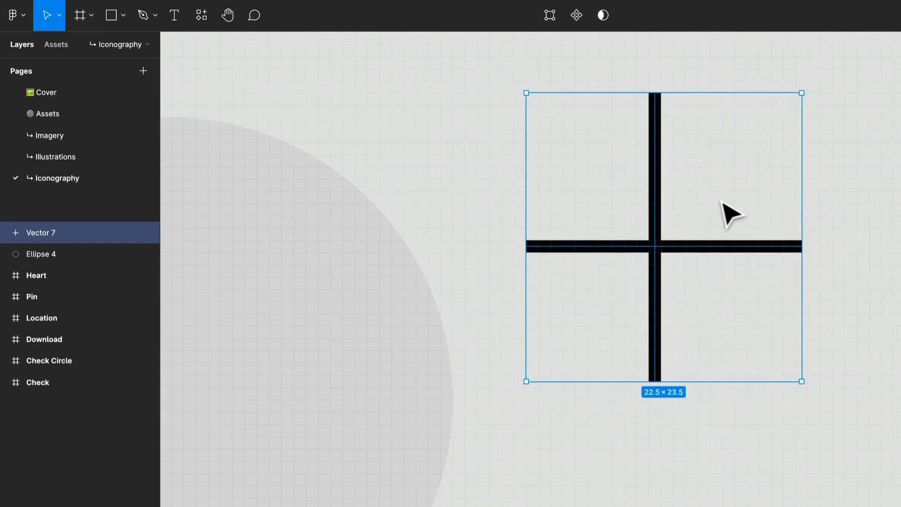
# Shorten the cross's upper and right arms so that it is about 21 × 21.5
pyautogui.doubleClick(659, 131)
pyautogui.moveTo(657, 96); pyautogui.dragTo(660, 121)
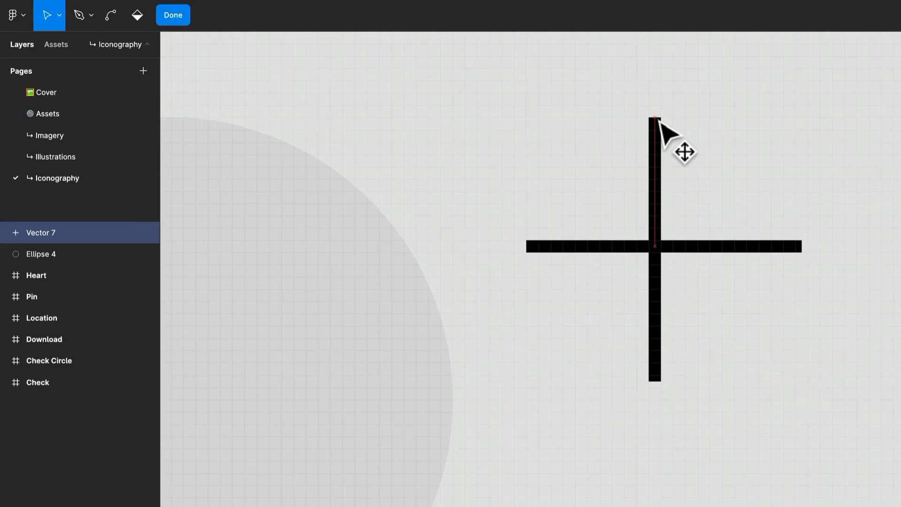
pyautogui.doubleClick(795, 249)
pyautogui.doubleClick(794, 249)
pyautogui.moveTo(803, 248); pyautogui.dragTo(786, 251)
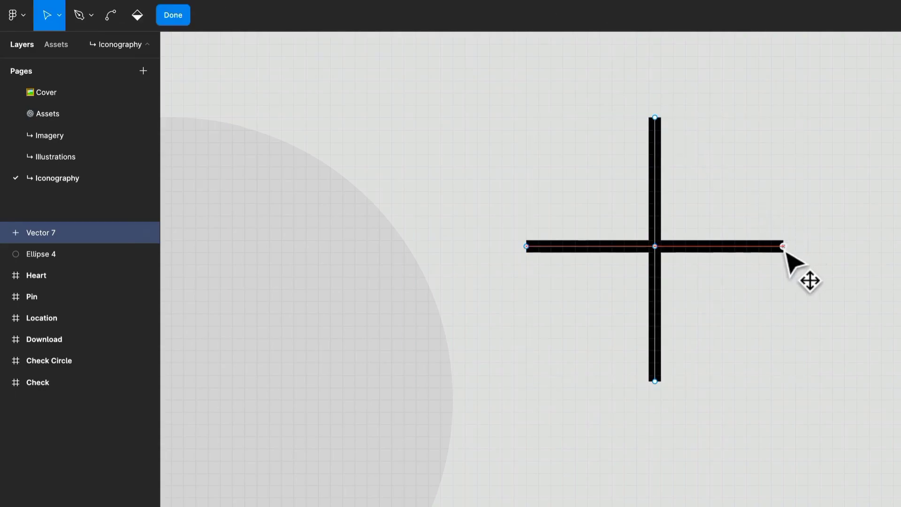
pyautogui.press('Escape')
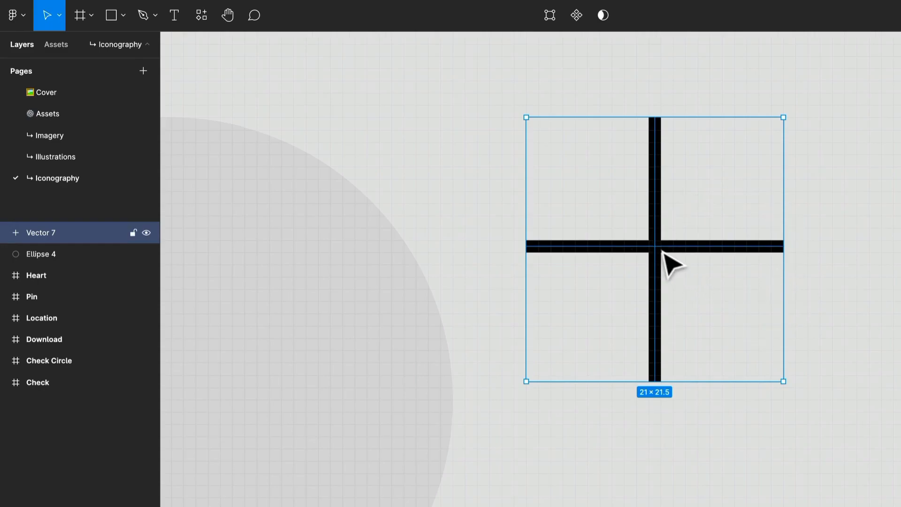
# Stretch the cross's right arm outward and slightly upward by moving its end point, and leave vector editing
pyautogui.doubleClick(776, 247)
pyautogui.moveTo(784, 248); pyautogui.dragTo(881, 216)
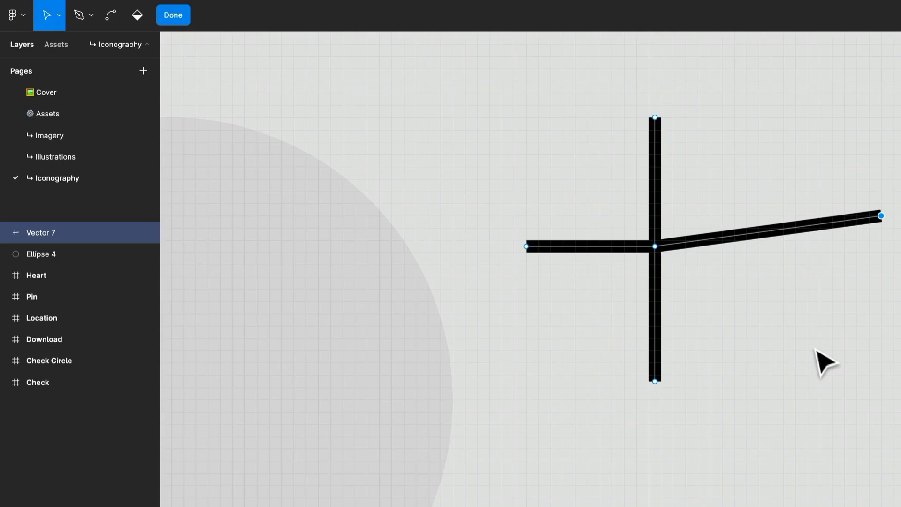
pyautogui.scroll(-6, 824, 366)
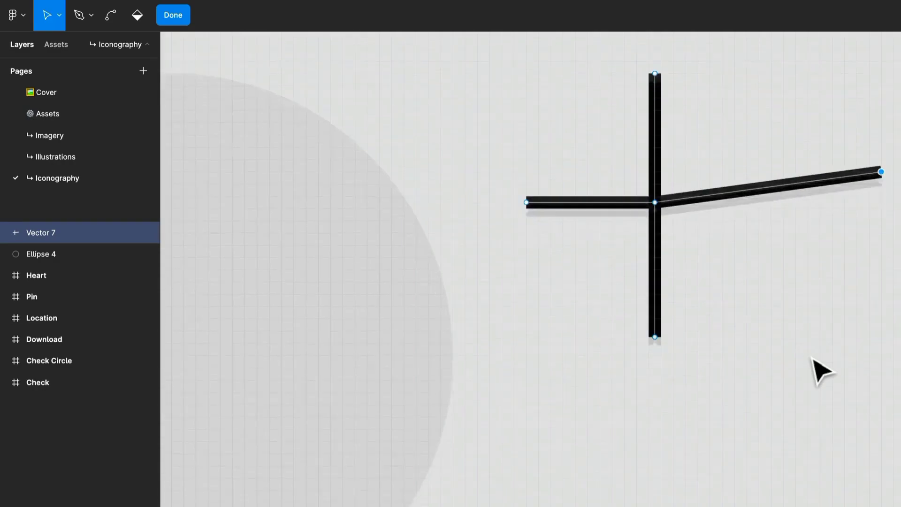
pyautogui.scroll(1, 824, 371)
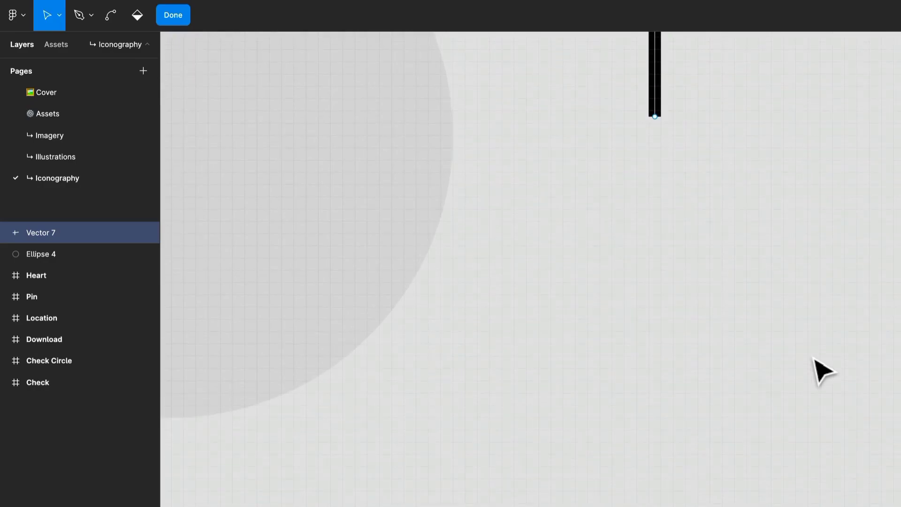
pyautogui.scroll(-7, 741, 402)
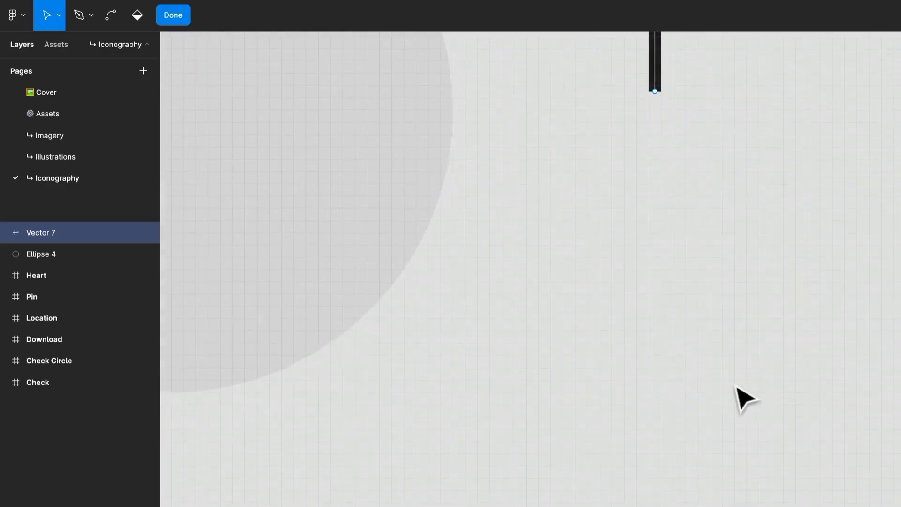
pyautogui.press('Escape')
# Delete the cross vector beside the circle
pyautogui.scroll(2, 647, 324)
pyautogui.scroll(10, 639, 311)
pyautogui.moveTo(639, 311); pyautogui.dragTo(558, 400)
pyautogui.press('Delete')
# Open the circle for vector editing, try moving its top anchor point down and right, and undo the move
pyautogui.press('p')
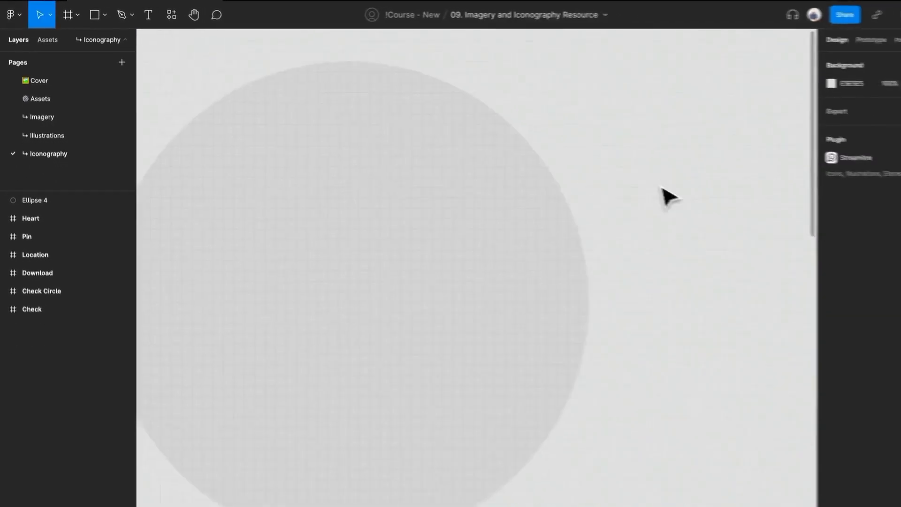
pyautogui.doubleClick(394, 271)
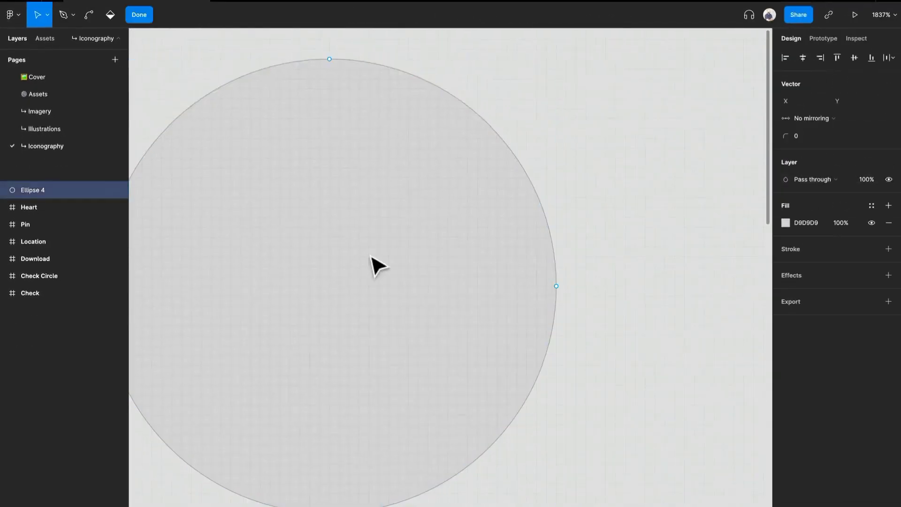
pyautogui.moveTo(330, 280); pyautogui.dragTo(429, 268)
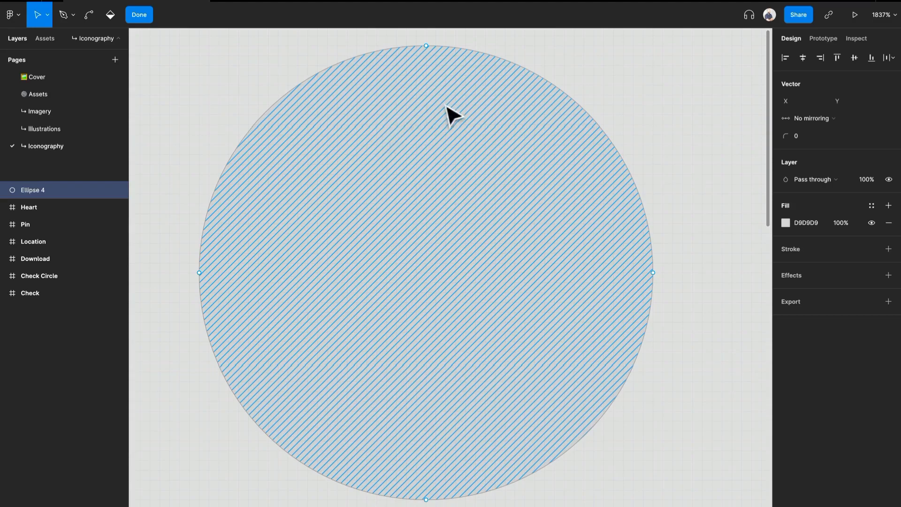
pyautogui.moveTo(427, 47)
pyautogui.mouseDown()
pyautogui.moveTo(421, 76)
pyautogui.moveTo(322, 177)
pyautogui.moveTo(442, 31)
pyautogui.moveTo(483, 122)
pyautogui.mouseUp()
pyautogui.press('super+z')
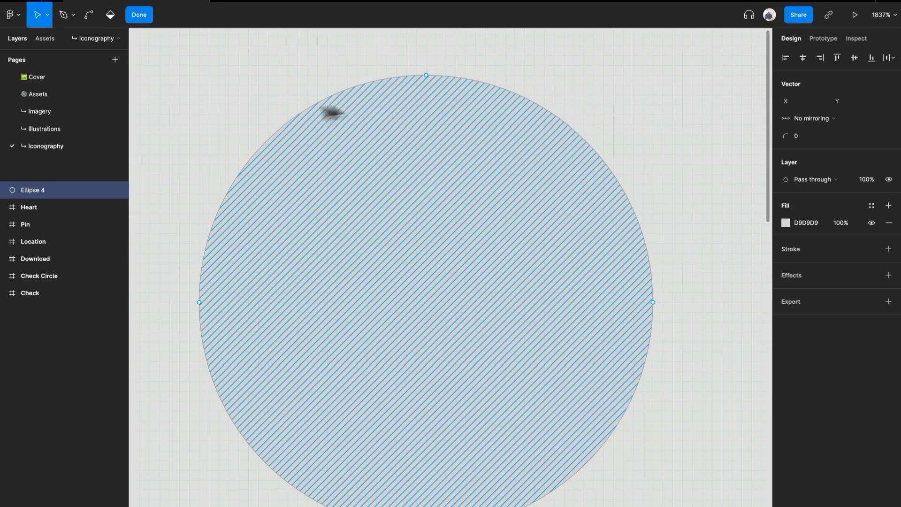
# Add a new anchor point on the upper-left part of the circle's outline with the Pen tool
pyautogui.click(73, 18)
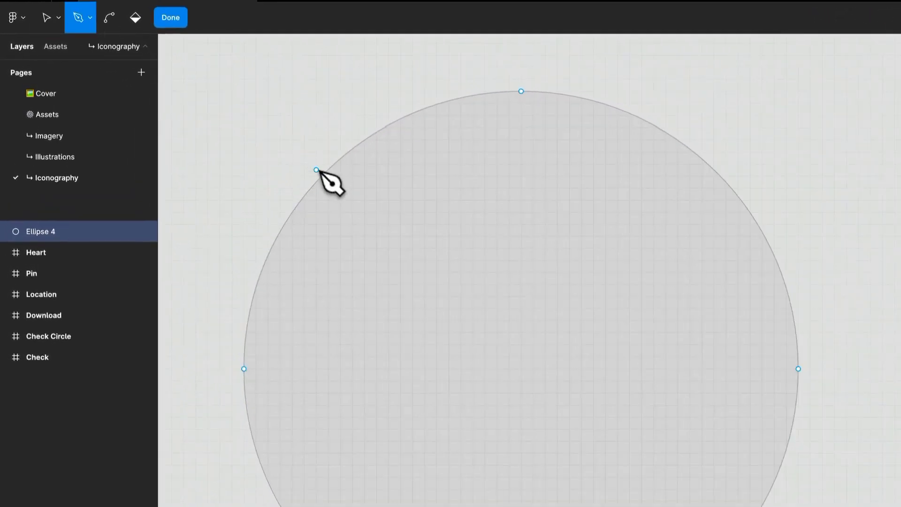
pyautogui.click(301, 164)
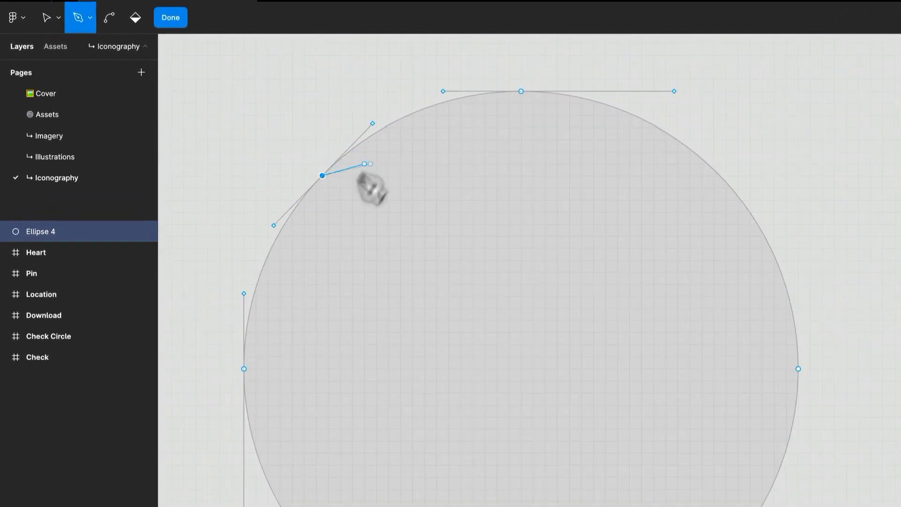
# Try reshaping the circle's curve by pulling the new anchor point's upper handle outward, and undo it
pyautogui.press('v')
pyautogui.moveTo(376, 128); pyautogui.dragTo(345, 56)
pyautogui.press('super+z')
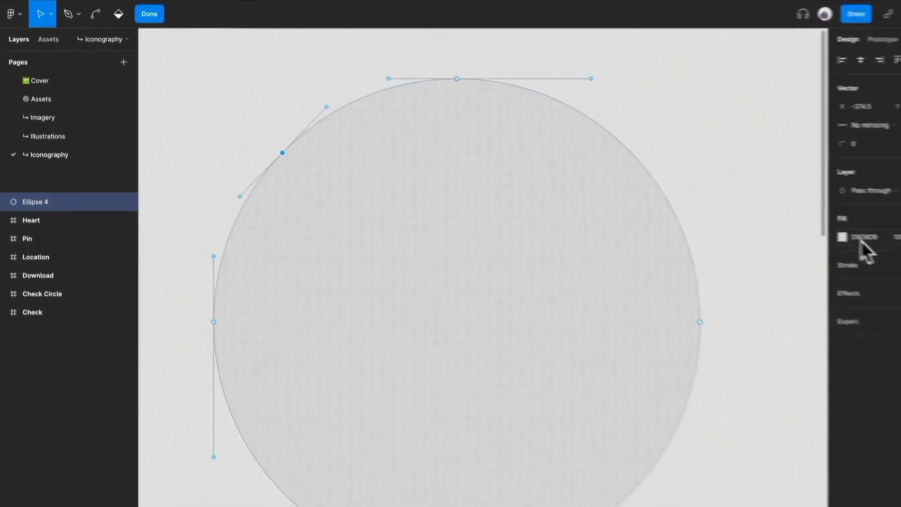
# Set the circle's fill to red B74545
pyautogui.click(843, 237)
pyautogui.moveTo(732, 300); pyautogui.dragTo(723, 274)
pyautogui.click(315, 150)
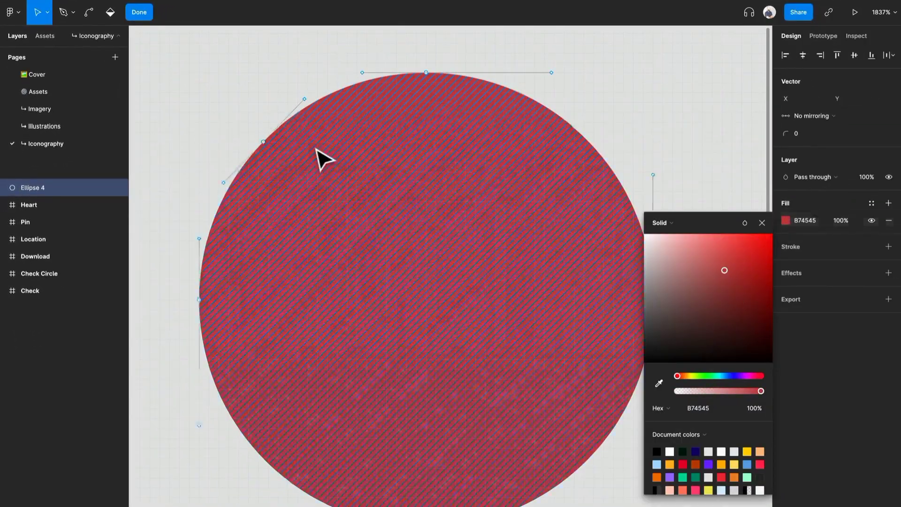
pyautogui.moveTo(551, 73)
pyautogui.mouseDown()
pyautogui.moveTo(446, 129)
pyautogui.moveTo(597, 71)
pyautogui.moveTo(547, 81)
pyautogui.moveTo(551, 73)
pyautogui.mouseUp()
pyautogui.click(465, 162)
# Draw a closed five-point outline with the Pen tool to the upper right of the circle, giving its right-side points curves
pyautogui.hscroll(5, 462, 155)
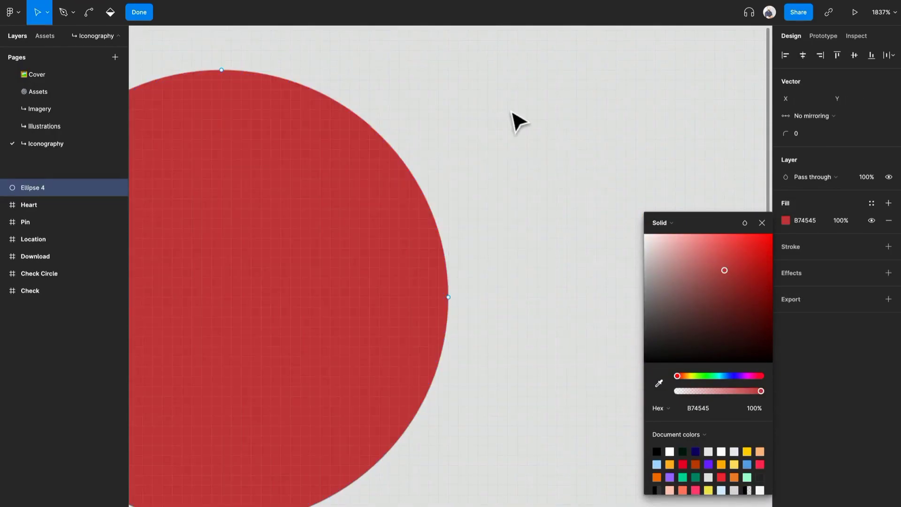
pyautogui.hscroll(2, 515, 121)
pyautogui.press('p')
pyautogui.moveTo(435, 52); pyautogui.dragTo(458, 35)
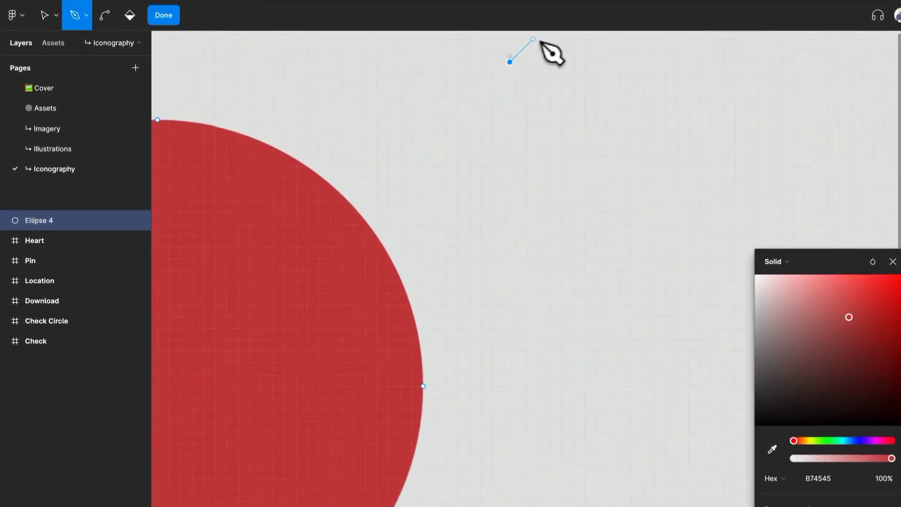
pyautogui.click(441, 167)
pyautogui.click(602, 172)
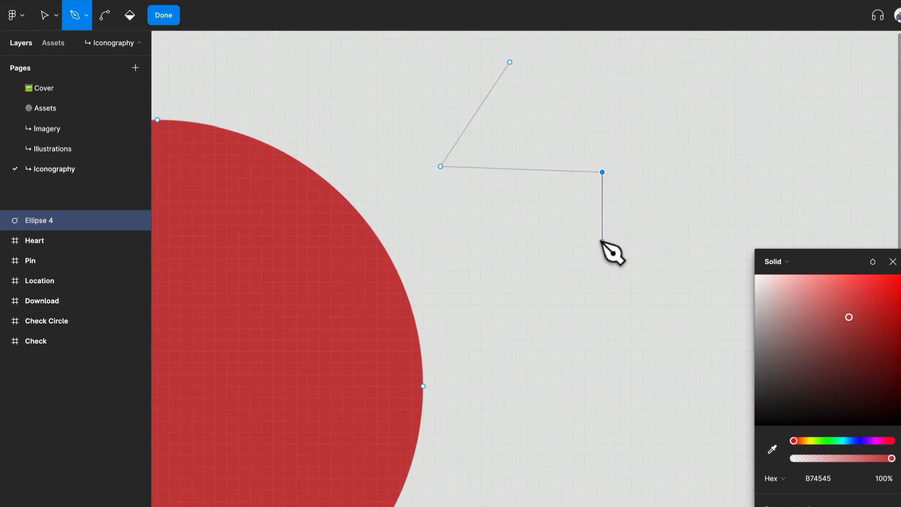
pyautogui.moveTo(620, 62); pyautogui.dragTo(602, 56)
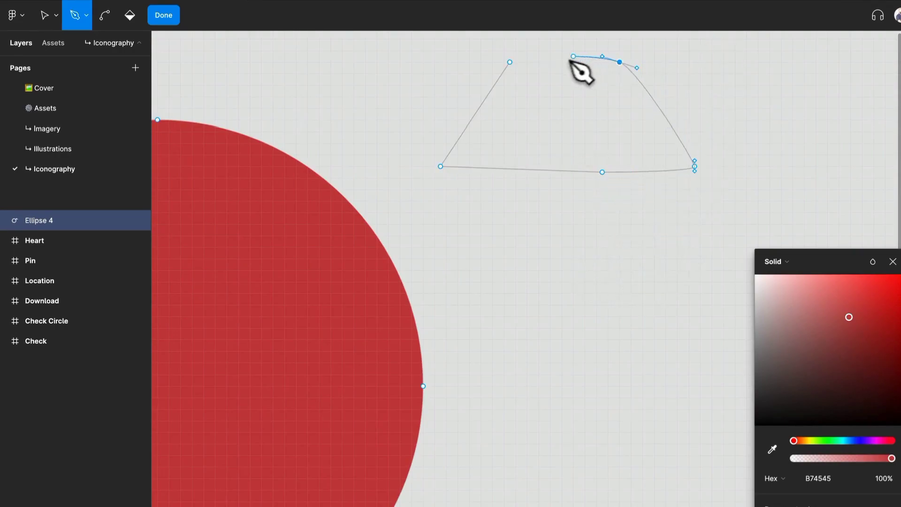
pyautogui.click(510, 61)
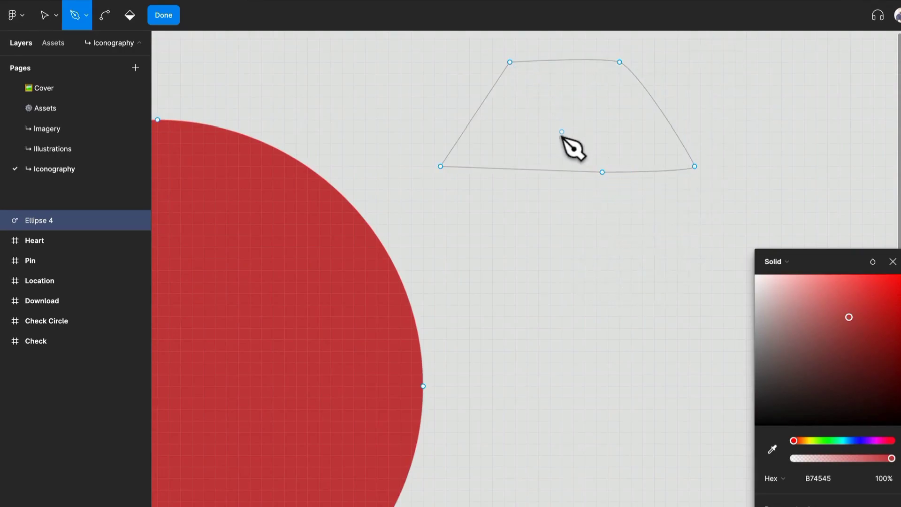
# Curve the outline's lower-left corner with the Bend tool, angle its handles, and remove both handles again
pyautogui.press('v')
pyautogui.click(608, 60)
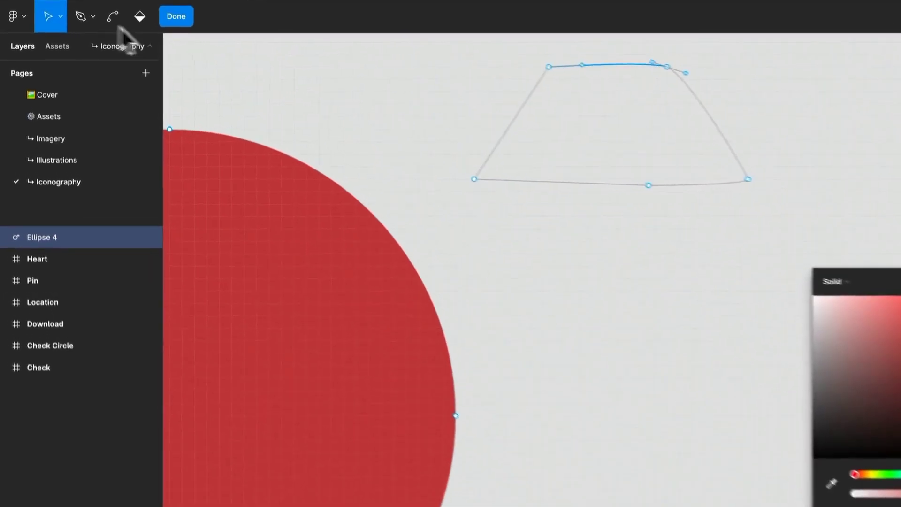
pyautogui.click(113, 17)
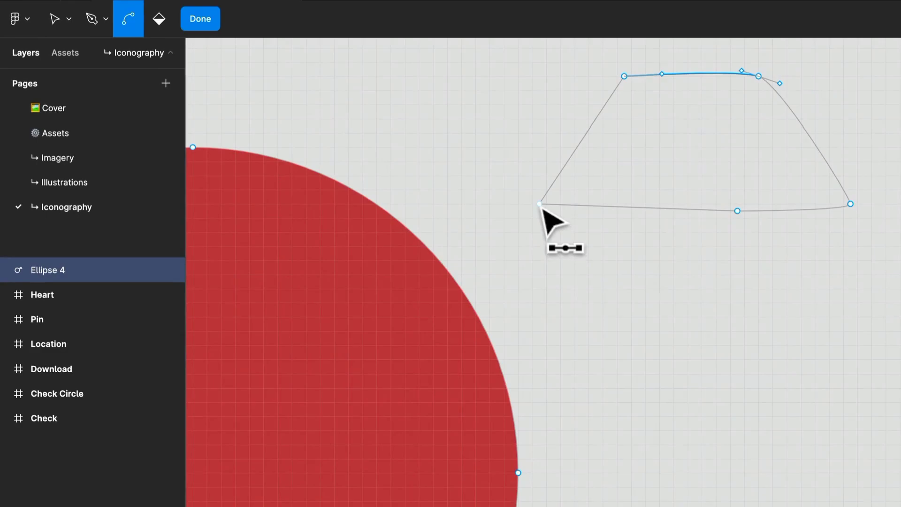
pyautogui.moveTo(540, 204); pyautogui.dragTo(550, 243)
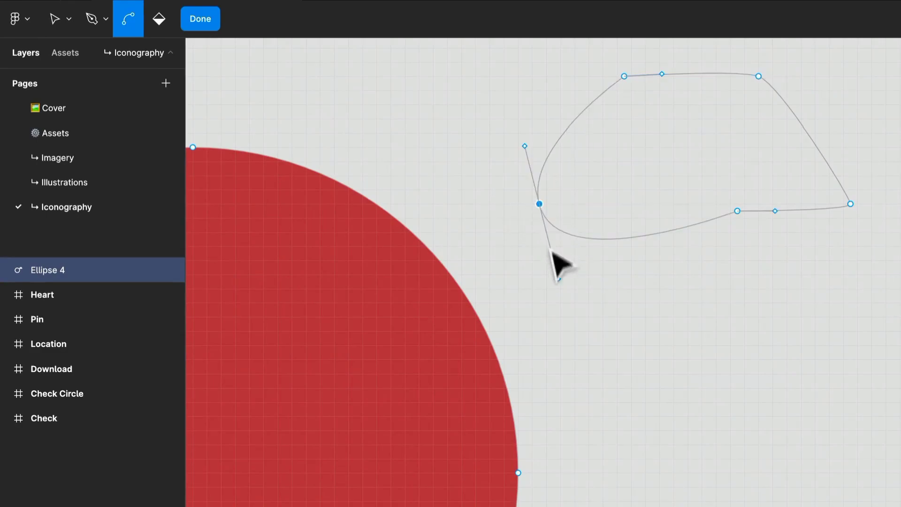
pyautogui.moveTo(556, 278); pyautogui.dragTo(582, 269)
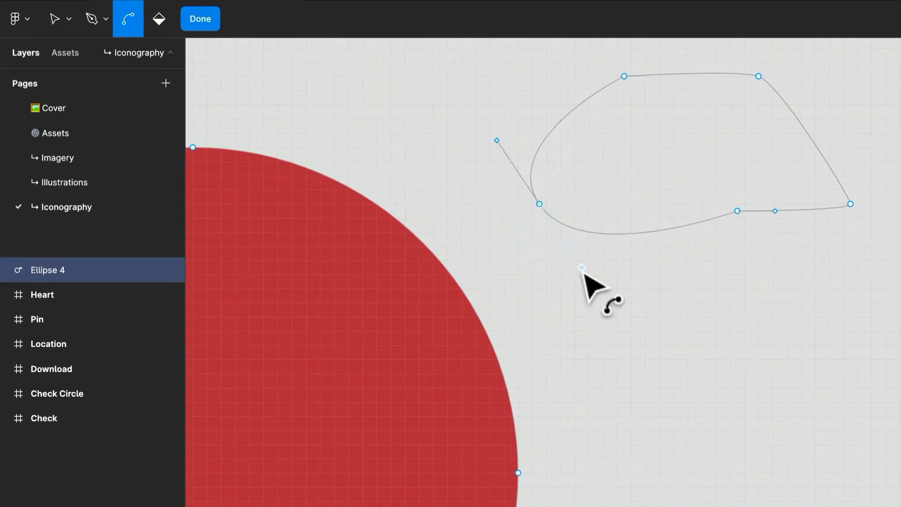
pyautogui.press('Delete')
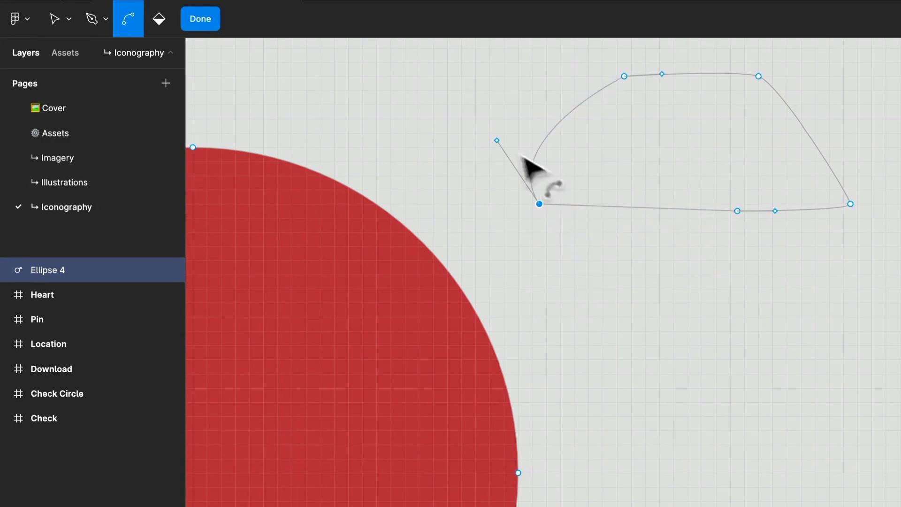
pyautogui.click(499, 144)
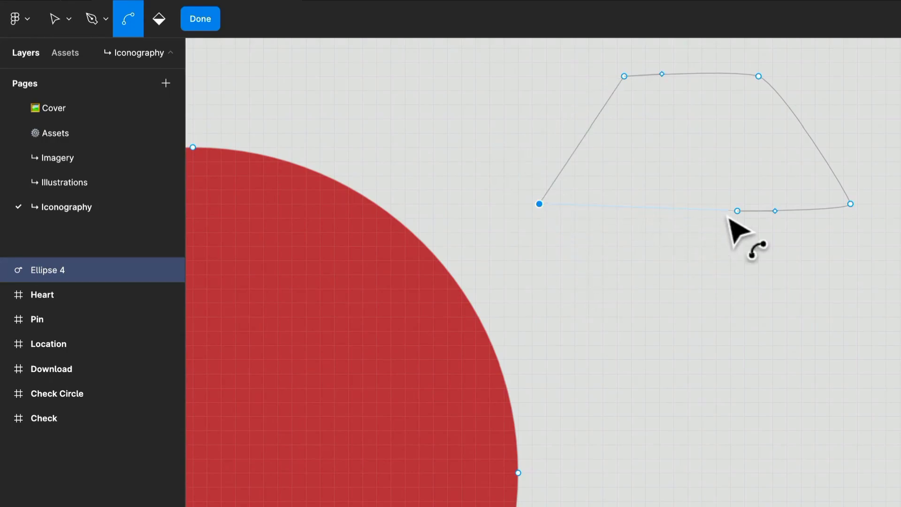
# Pull curve handles out of the outline's bottom middle point, lower the right handle slightly, and leave vector editing
pyautogui.moveTo(737, 211); pyautogui.dragTo(660, 211)
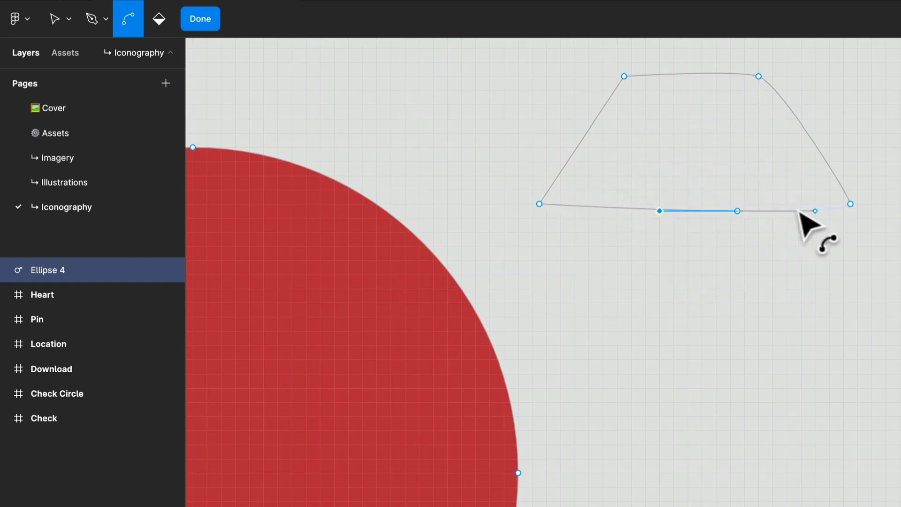
pyautogui.press('v')
pyautogui.moveTo(816, 210)
pyautogui.mouseDown()
pyautogui.moveTo(788, 248)
pyautogui.moveTo(801, 217)
pyautogui.mouseUp()
pyautogui.press('Escape')
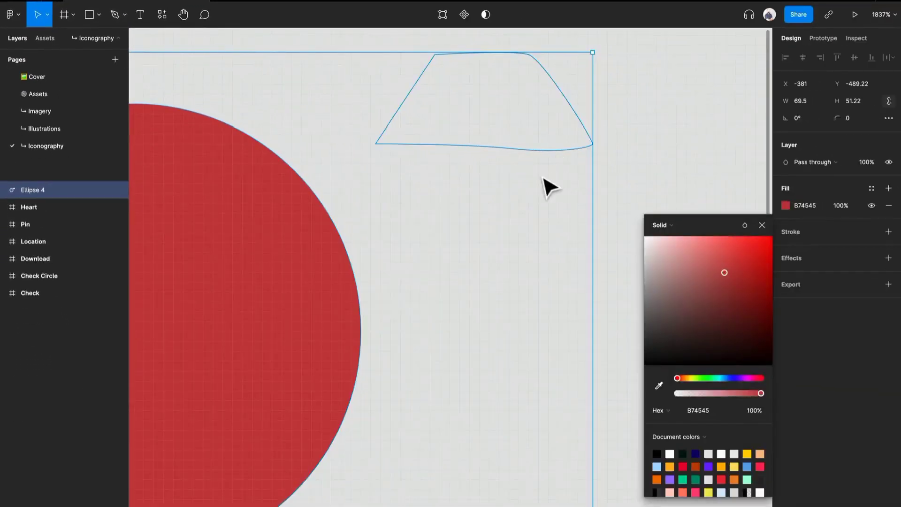
# Remove the unfilled outline drawn beside the circle from the circle's vector layer
pyautogui.click(561, 171)
pyautogui.moveTo(651, 228); pyautogui.dragTo(372, 27)
pyautogui.click(469, 220)
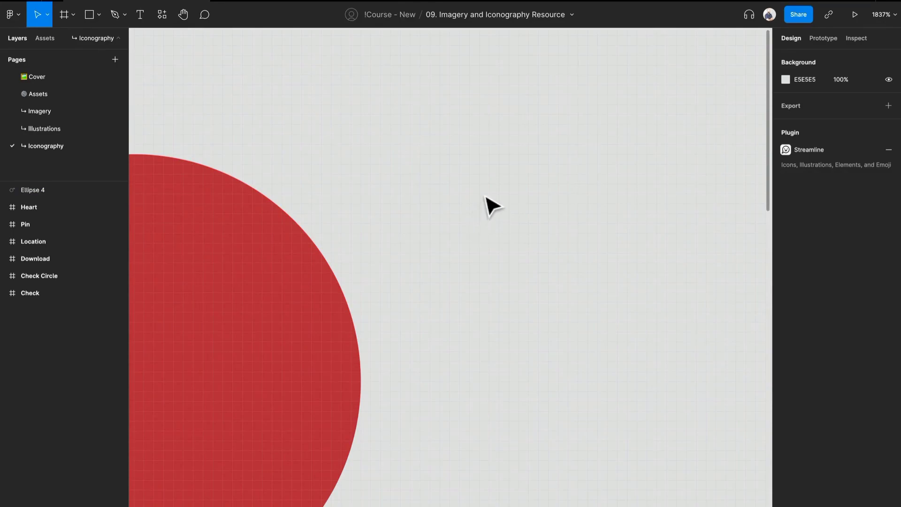
pyautogui.moveTo(610, 131); pyautogui.dragTo(396, 266)
pyautogui.scroll(-5, 399, 267)
pyautogui.scroll(-1, 421, 220)
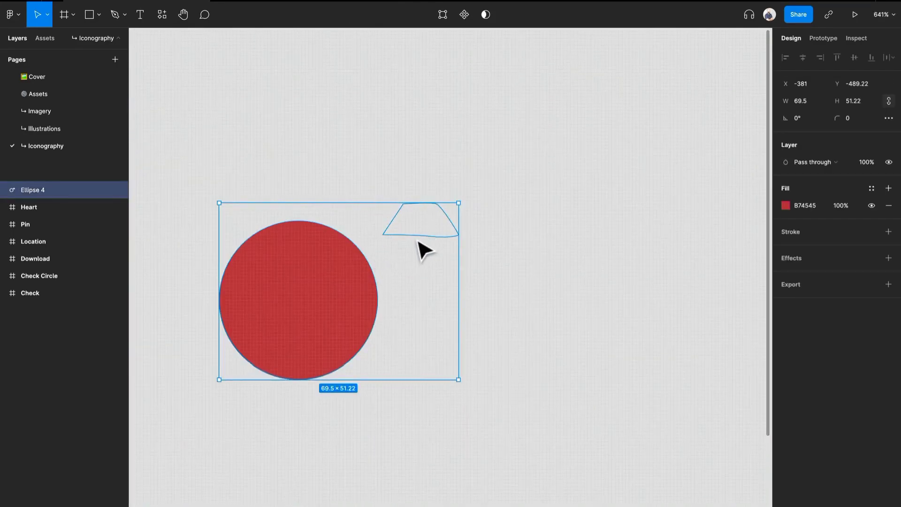
pyautogui.click(477, 231)
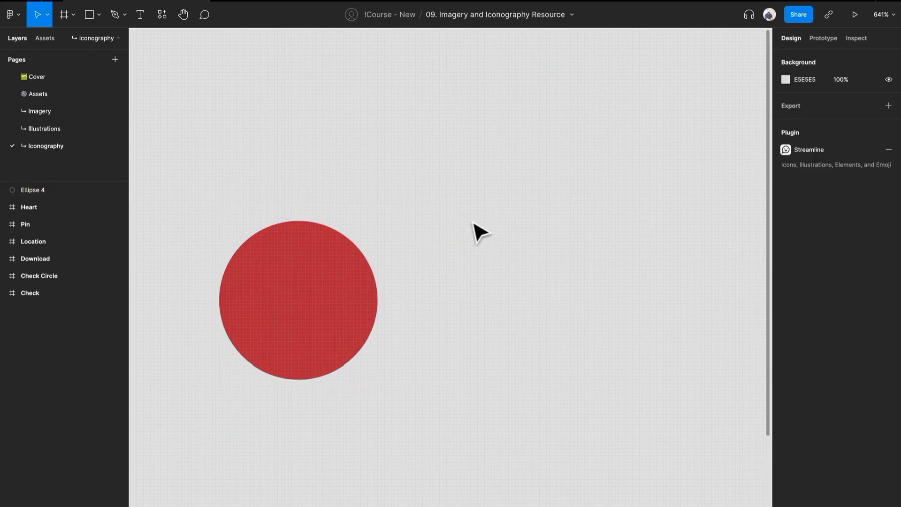
# Draw a closed four-point shape about 25.5 × 25 right of the circle with the Pen tool, curving its upper-right corner
pyautogui.press('p')
pyautogui.click(451, 188)
pyautogui.click(459, 266)
pyautogui.click(540, 250)
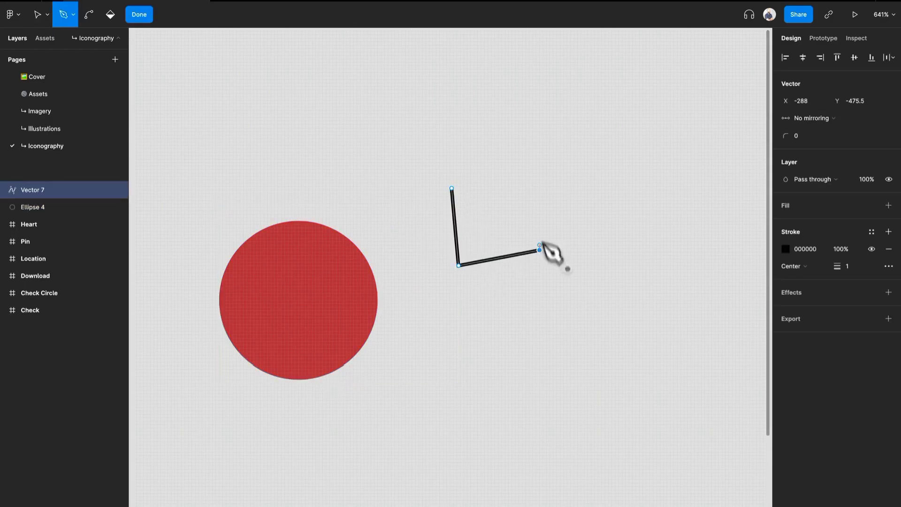
pyautogui.moveTo(509, 181); pyautogui.dragTo(500, 174)
pyautogui.click(452, 189)
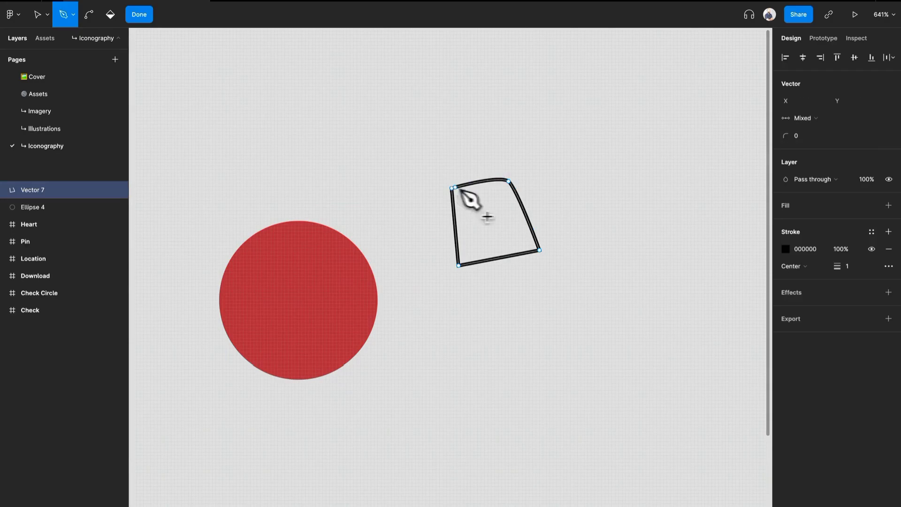
pyautogui.press('Escape')
pyautogui.press('Escape')
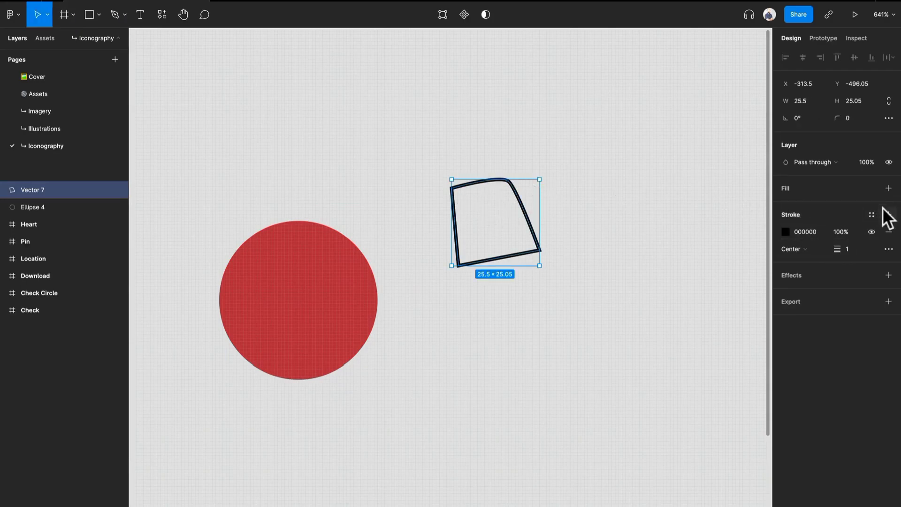
# Give the new four-point shape a solid dark red A03E3E fill and remove its stroke
pyautogui.click(889, 188)
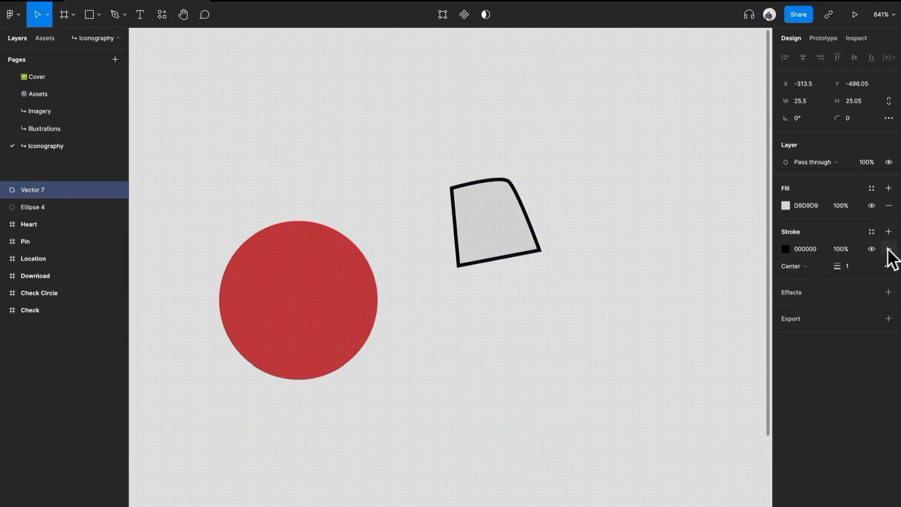
pyautogui.click(888, 249)
pyautogui.click(786, 205)
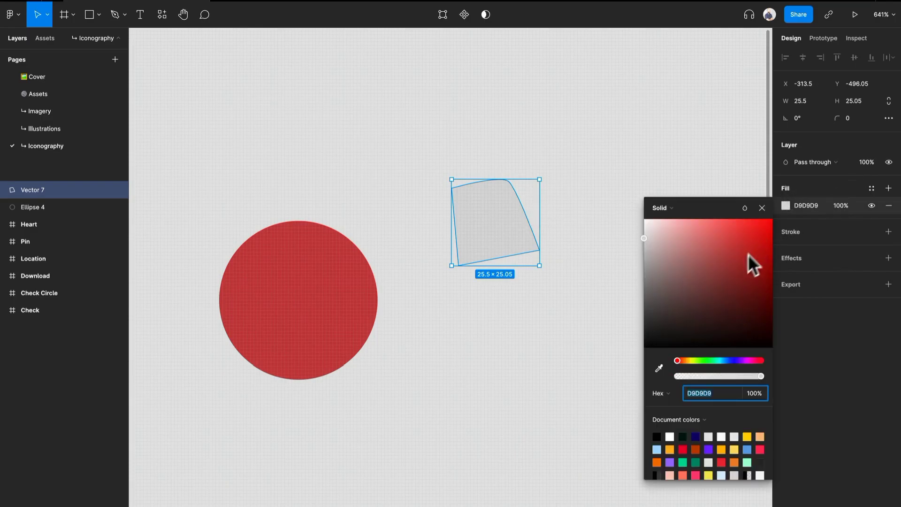
pyautogui.click(723, 268)
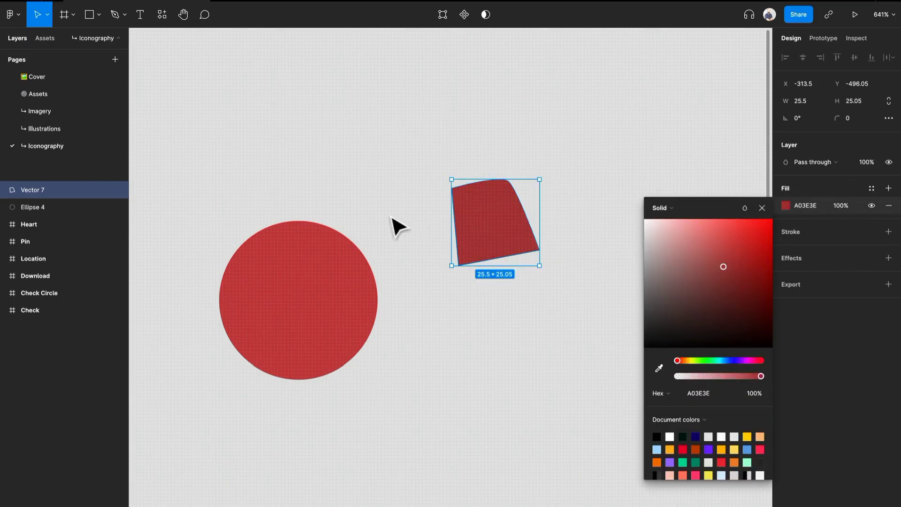
# Draw a closed rectangular outline about 38 × 23 above the dark red shape with the Pen tool
pyautogui.scroll(3, 305, 237)
pyautogui.scroll(1, 305, 236)
pyautogui.click(385, 104)
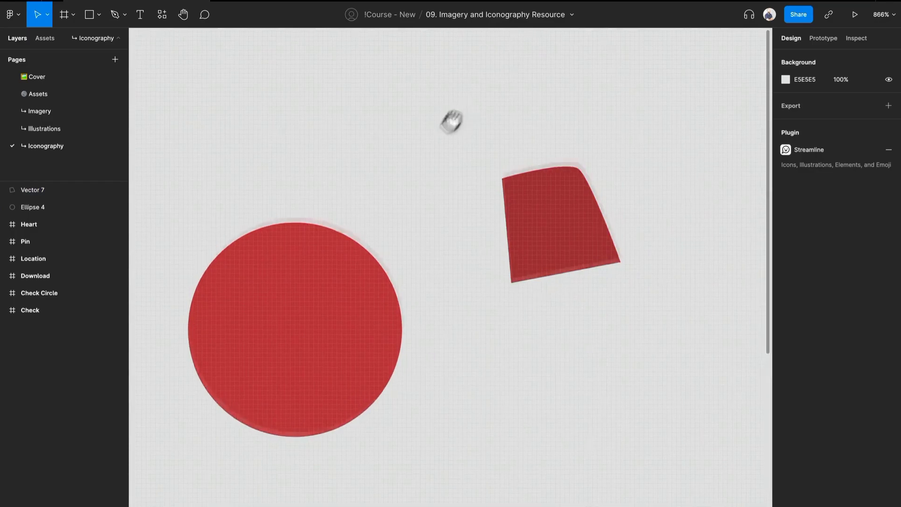
pyautogui.moveTo(459, 107); pyautogui.dragTo(383, 193)
pyautogui.press('p')
pyautogui.click(369, 92)
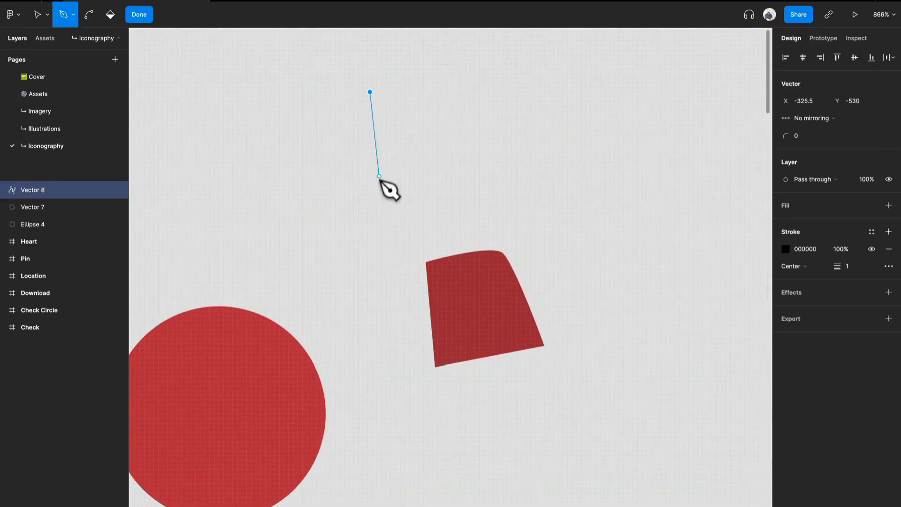
pyautogui.click(370, 198)
pyautogui.click(546, 197)
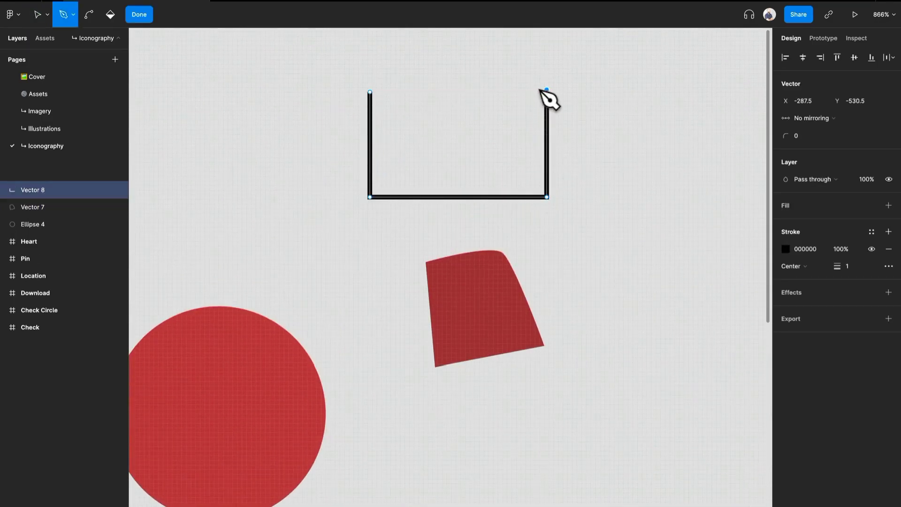
pyautogui.click(371, 93)
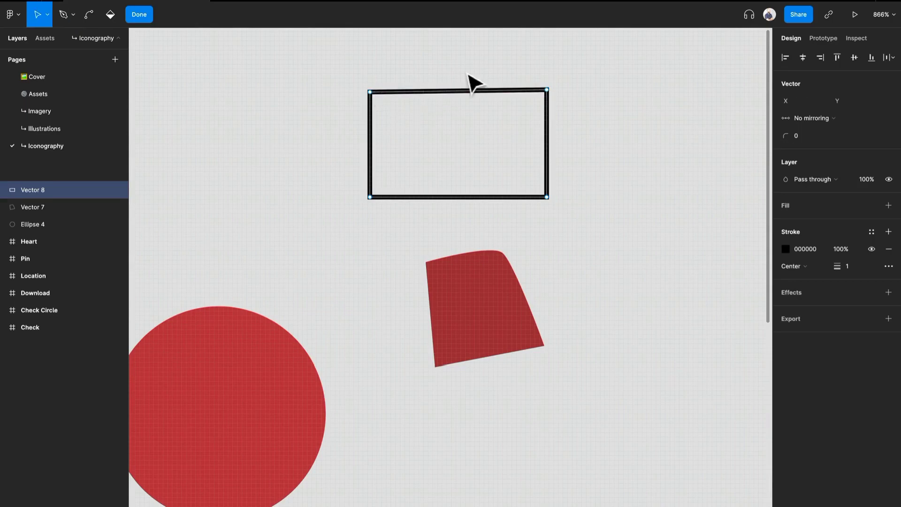
pyautogui.press('Escape')
# Open the rectangular outline for vector editing and set the corner radius of its upper-right anchor point to 20
pyautogui.scroll(5, 574, 138)
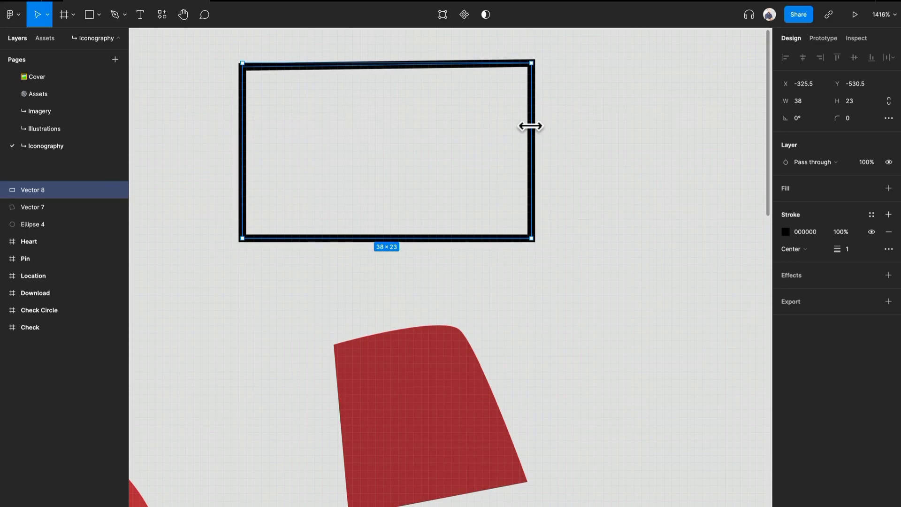
pyautogui.click(557, 78)
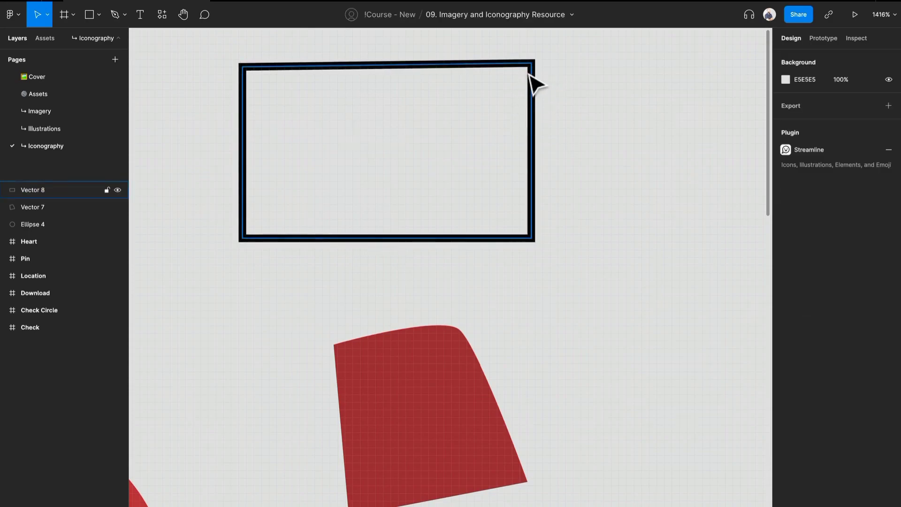
pyautogui.doubleClick(531, 75)
pyautogui.scroll(2, 530, 73)
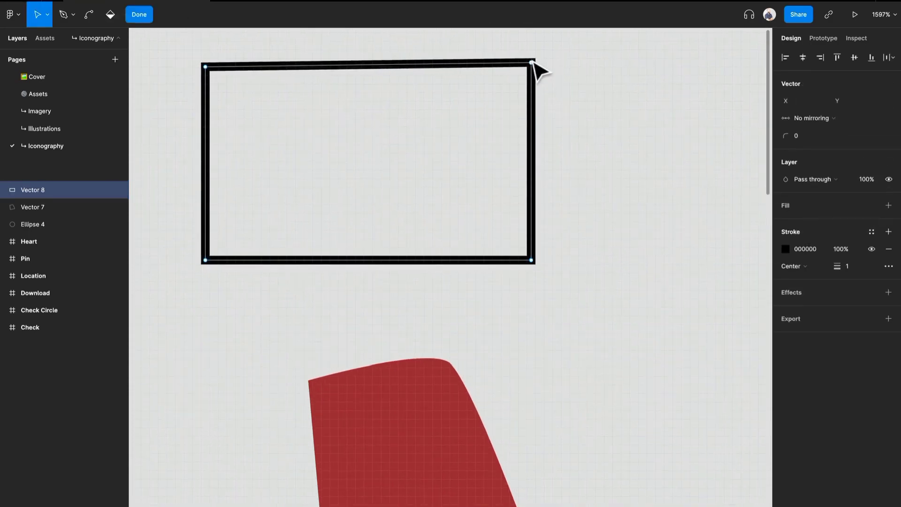
pyautogui.click(802, 135)
pyautogui.write('1')
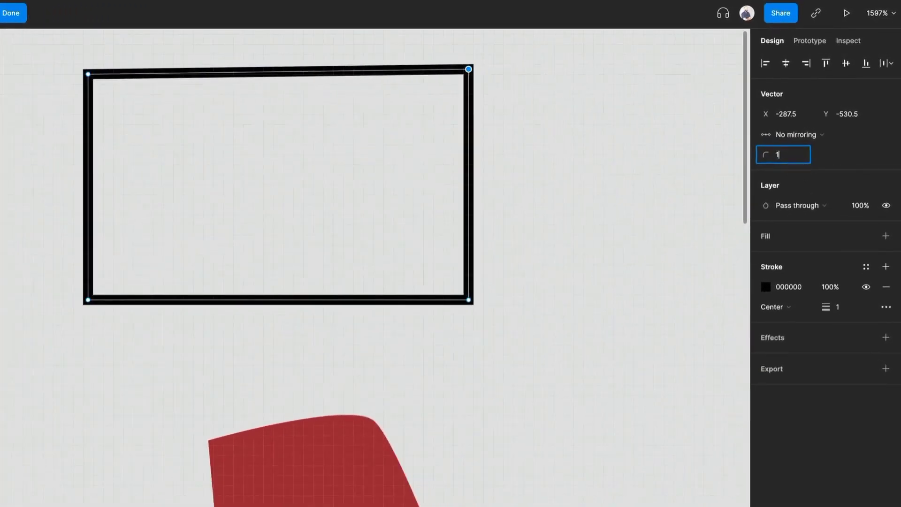
pyautogui.press('Return')
pyautogui.click(783, 156)
pyautogui.write('00')
pyautogui.press('Return')
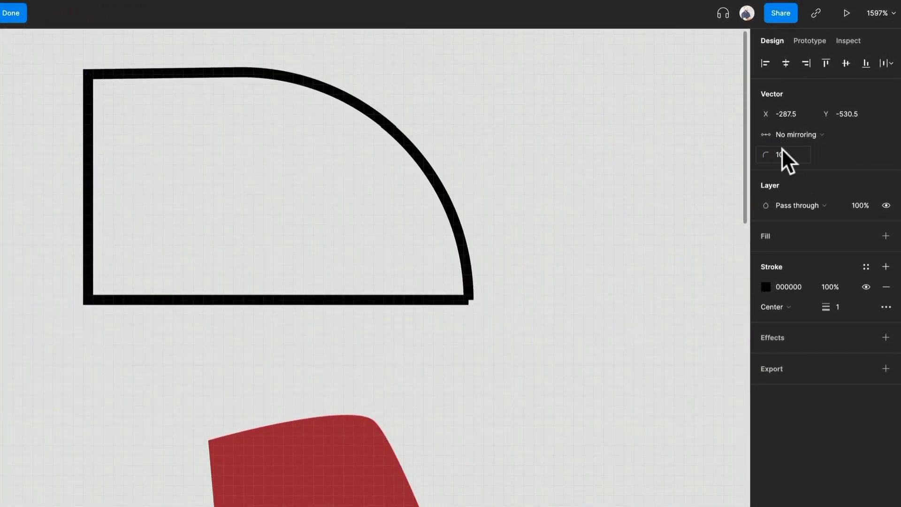
pyautogui.write('20')
pyautogui.press('Return')
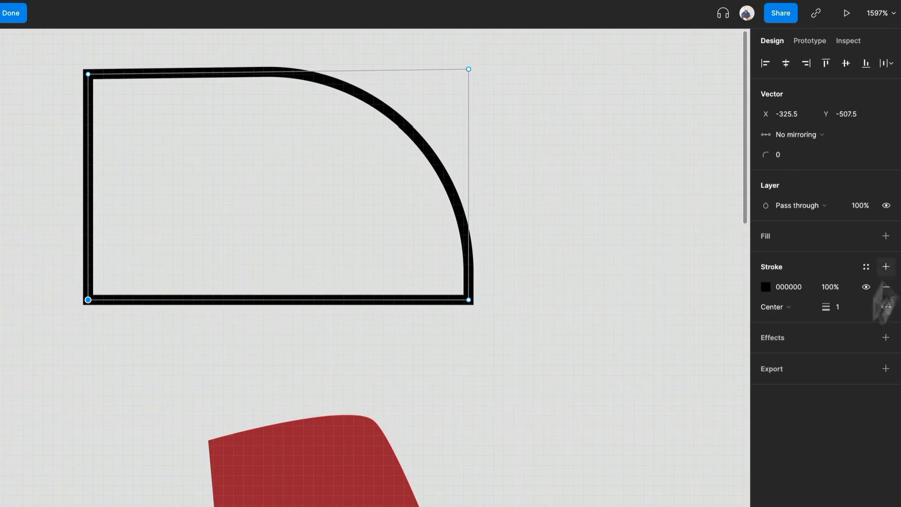
# Set the stroke join at the outline's lower-left anchor point to round and inspect that corner up close
pyautogui.click(886, 307)
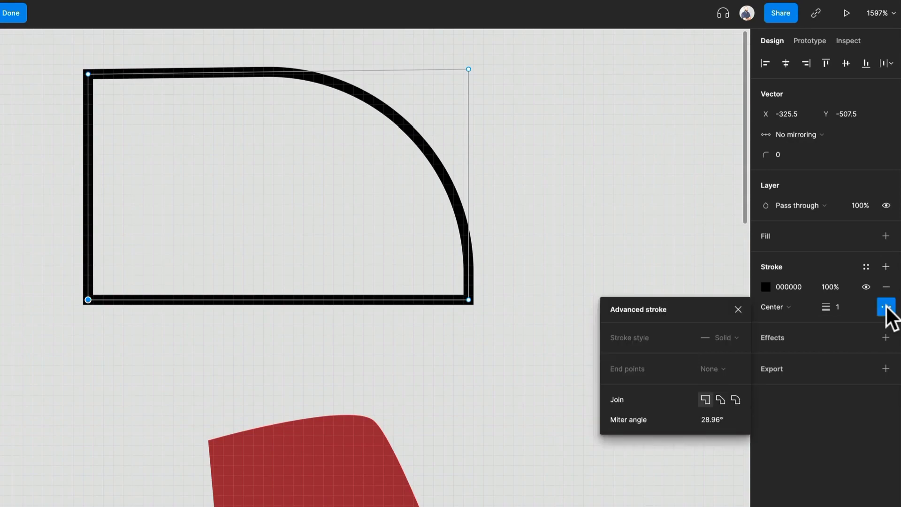
pyautogui.click(735, 400)
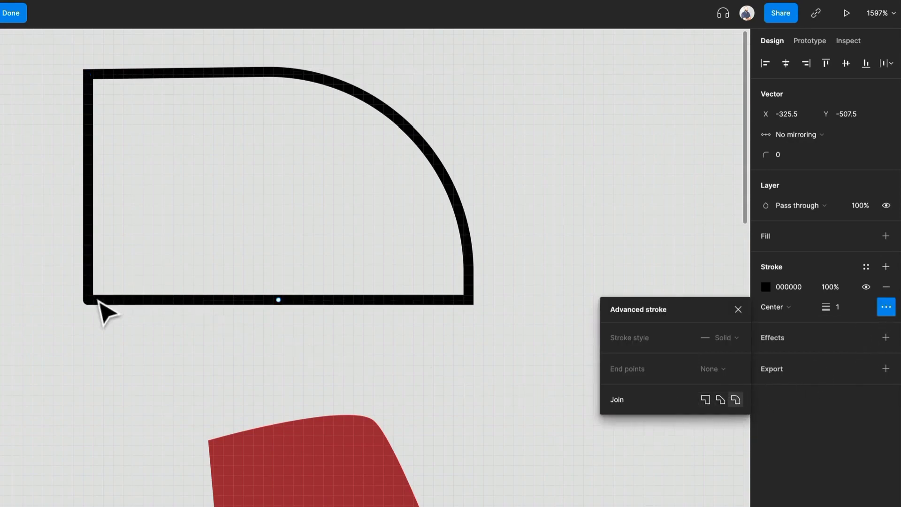
pyautogui.scroll(6, 87, 94)
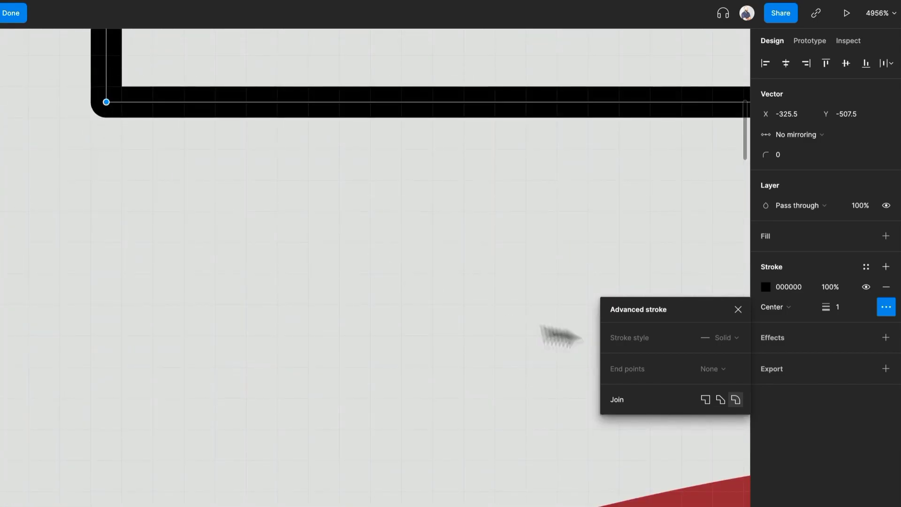
pyautogui.scroll(-6, 462, 270)
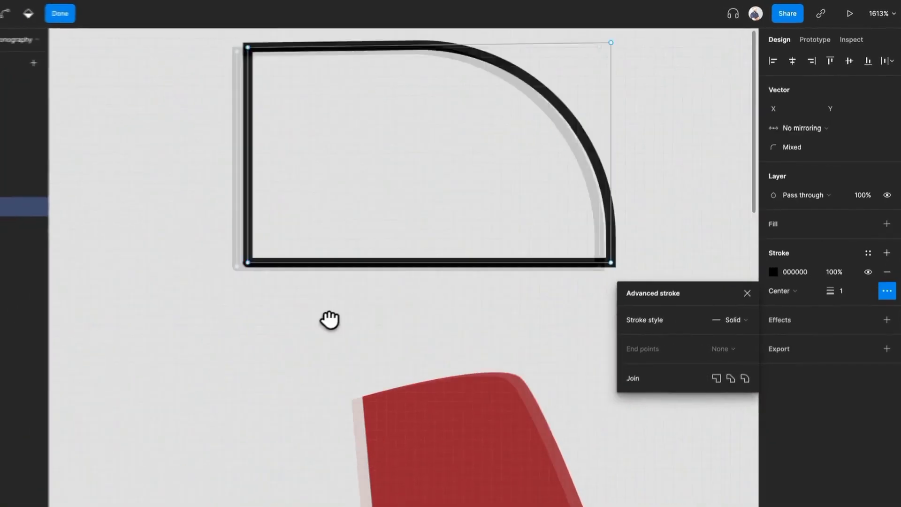
pyautogui.scroll(-2, 394, 287)
# Leave vector editing and delete the circle, the dark red shape and the rectangular outline together
pyautogui.press('v')
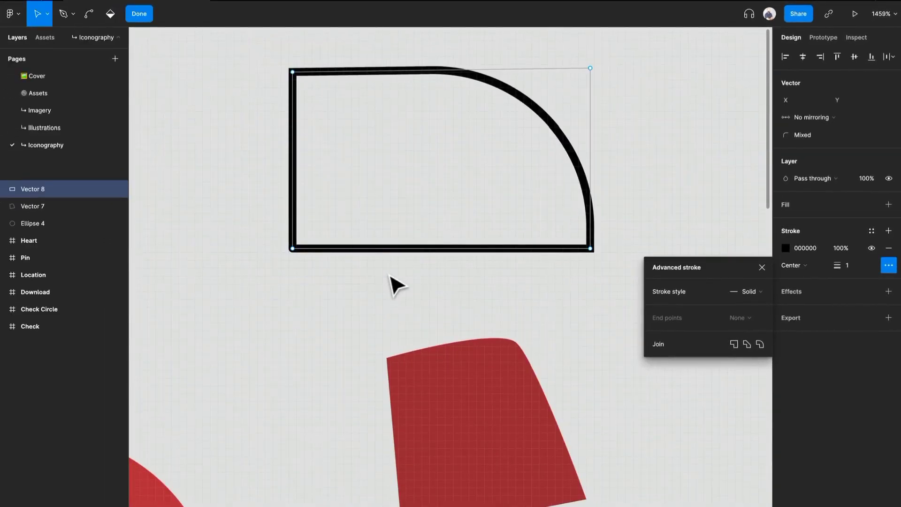
pyautogui.scroll(-5, 402, 263)
pyautogui.scroll(2, 402, 268)
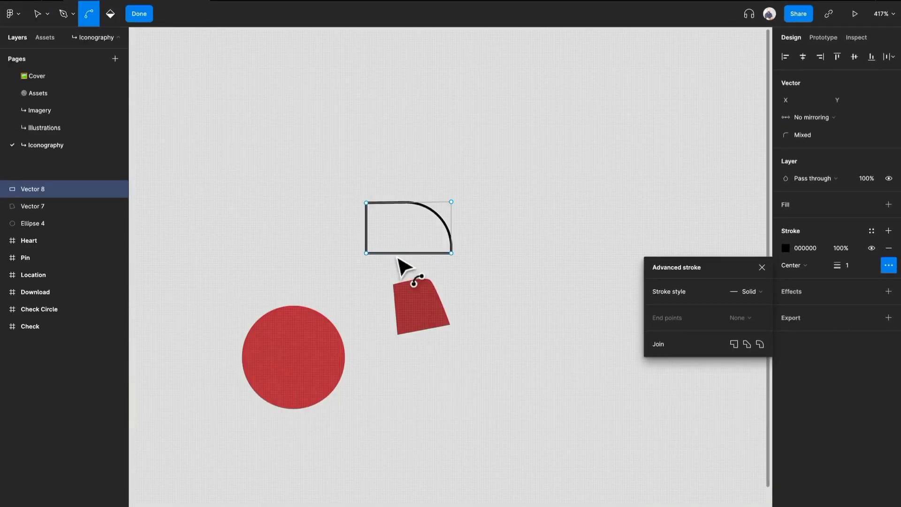
pyautogui.moveTo(477, 410); pyautogui.dragTo(274, 224)
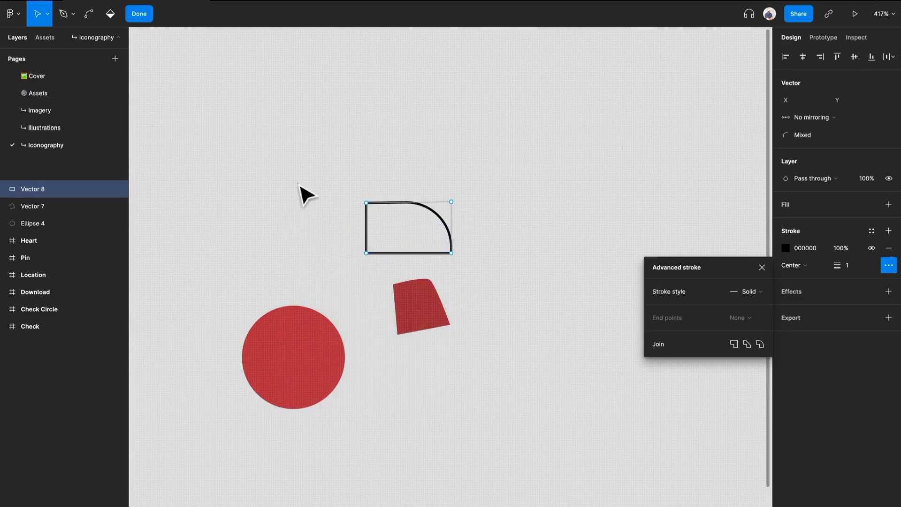
pyautogui.press('Escape')
pyautogui.press('Escape')
pyautogui.moveTo(285, 181); pyautogui.dragTo(551, 403)
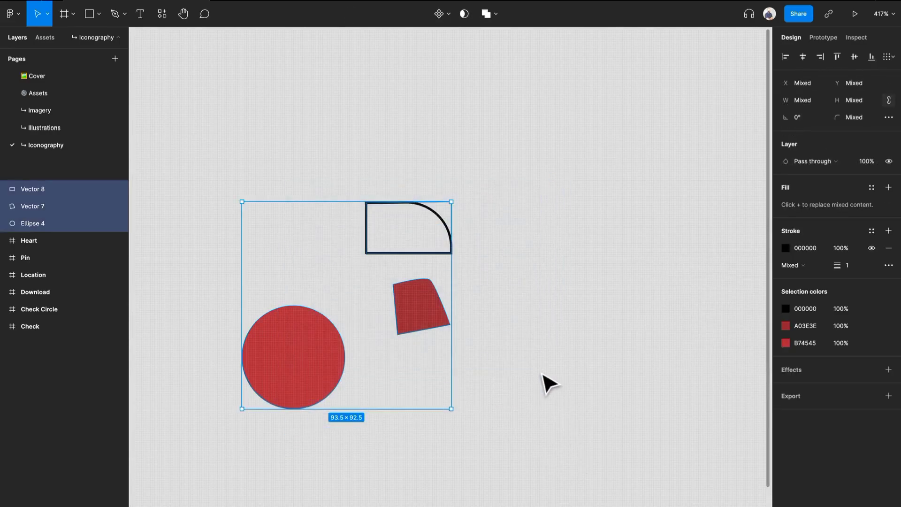
pyautogui.press('Delete')
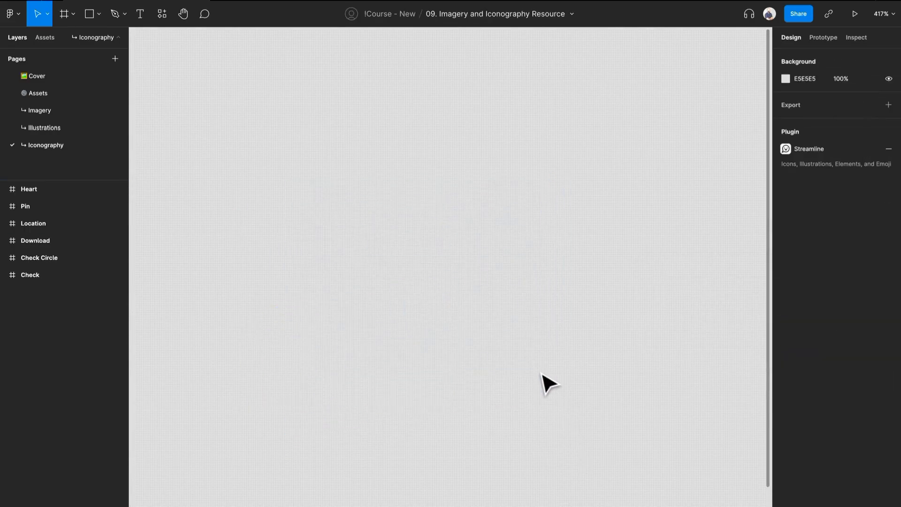